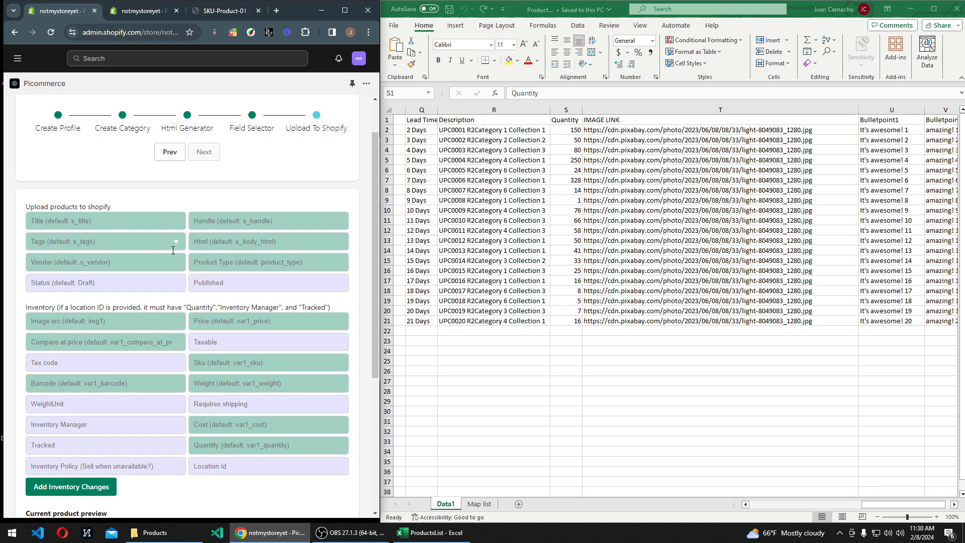
Step: Set the Published field of the product upload settings to True
scroll(123, 272, down, 2)
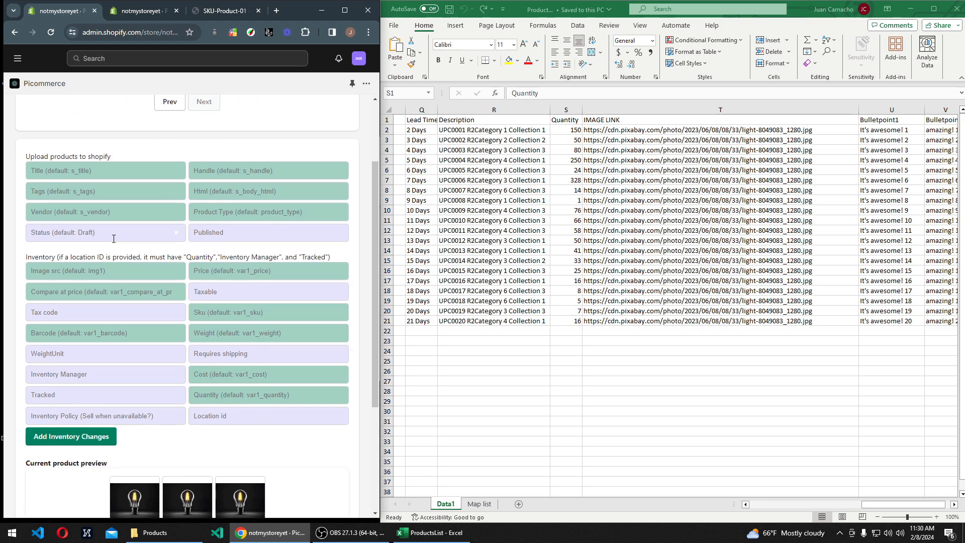
scroll(121, 257, up, 1)
click(219, 232)
click(261, 258)
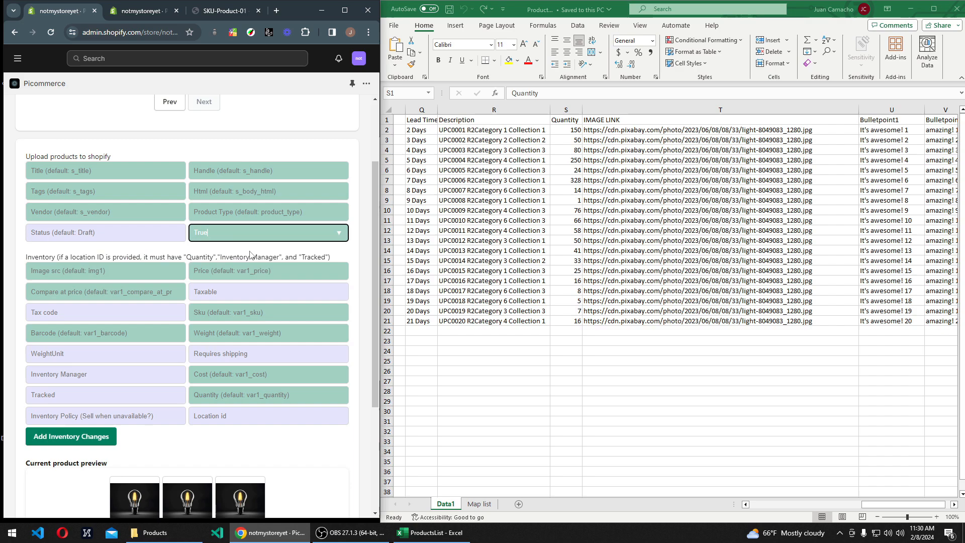
Step: Bring up the SKU-Product-01 - TEST product in the store admin, maximize the browser window and inspect the available product status options
click(228, 10)
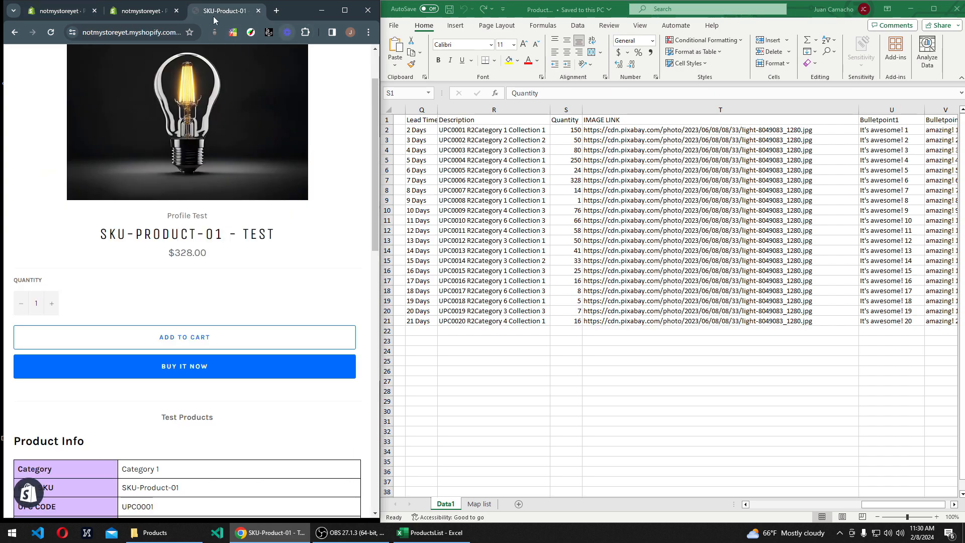
click(142, 11)
click(345, 10)
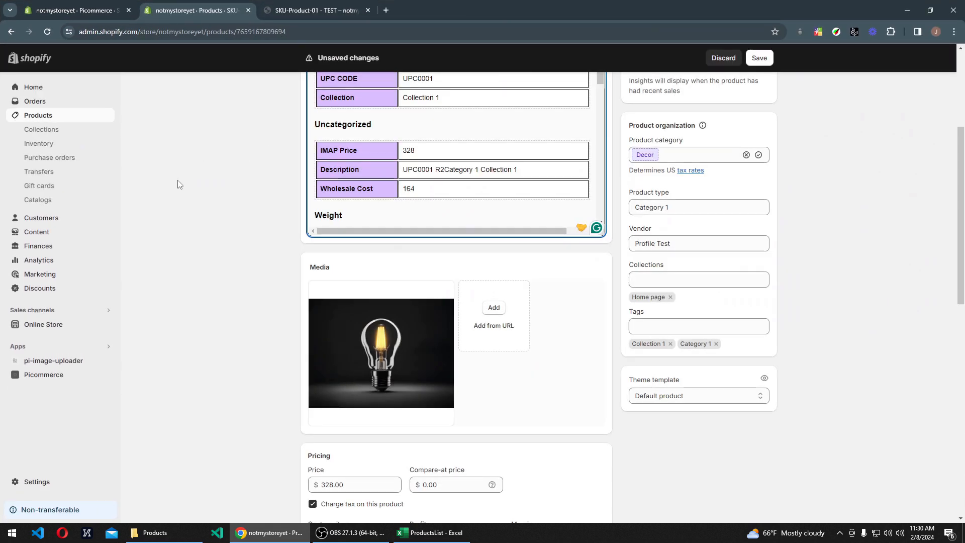
scroll(288, 229, up, 3)
scroll(288, 228, up, 2)
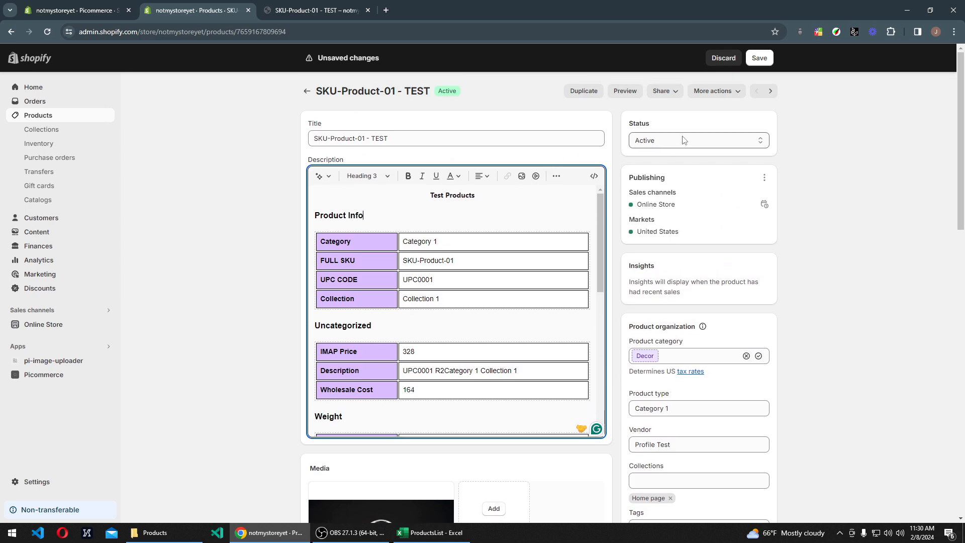
click(669, 142)
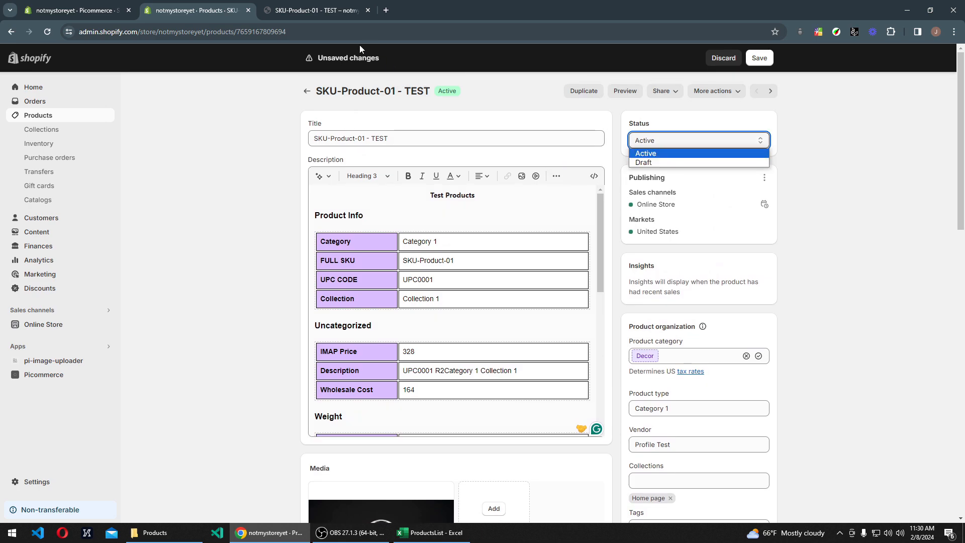
Step: Return to the Picommerce upload settings and set the product Status to ACTIVE
click(81, 10)
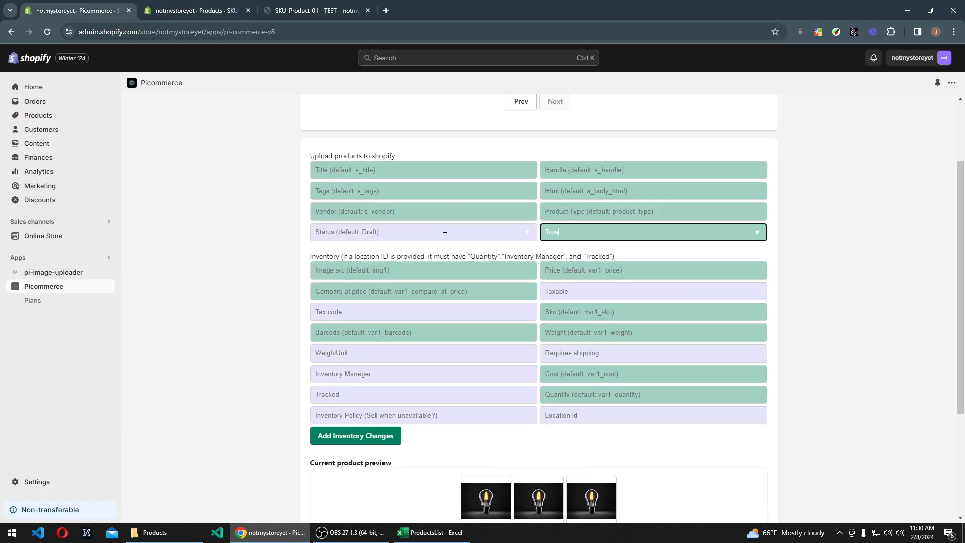
click(432, 232)
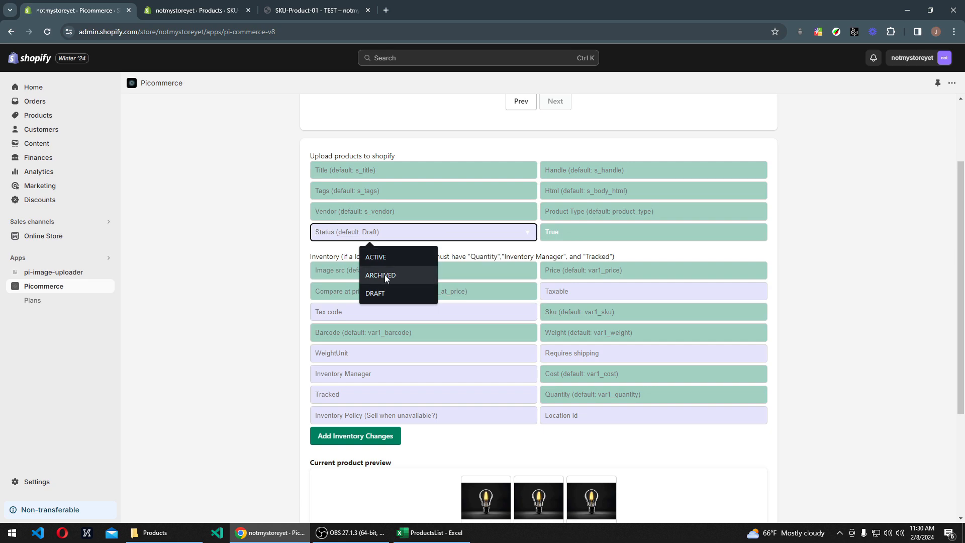
click(387, 259)
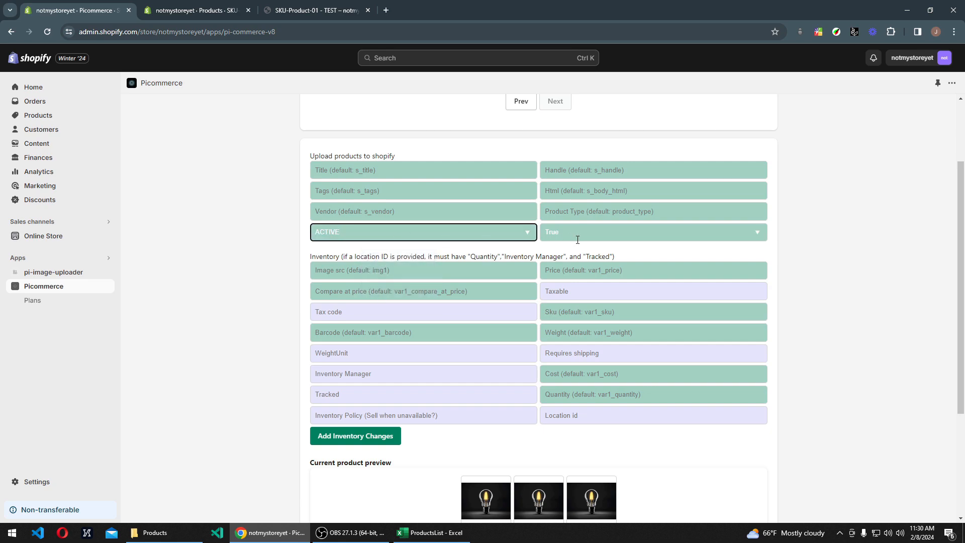
Step: Clear and reset the Published field to True, checking the product's Online Store channel meanwhile, and set Taxable to True
click(544, 233)
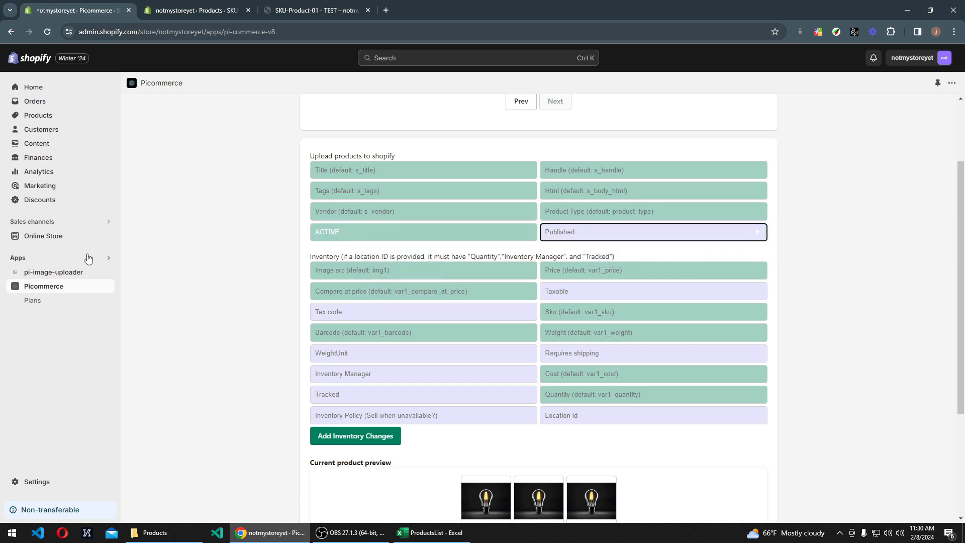
click(196, 10)
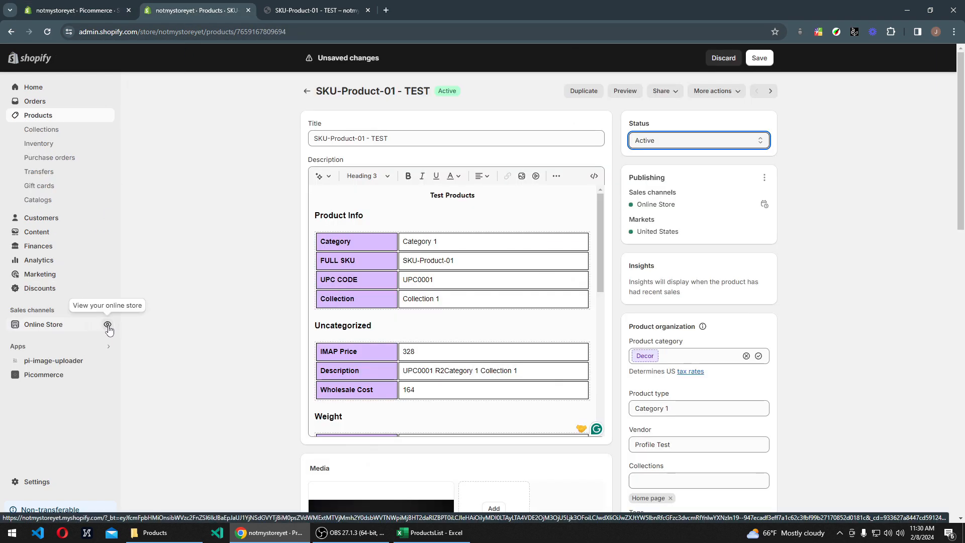
click(109, 5)
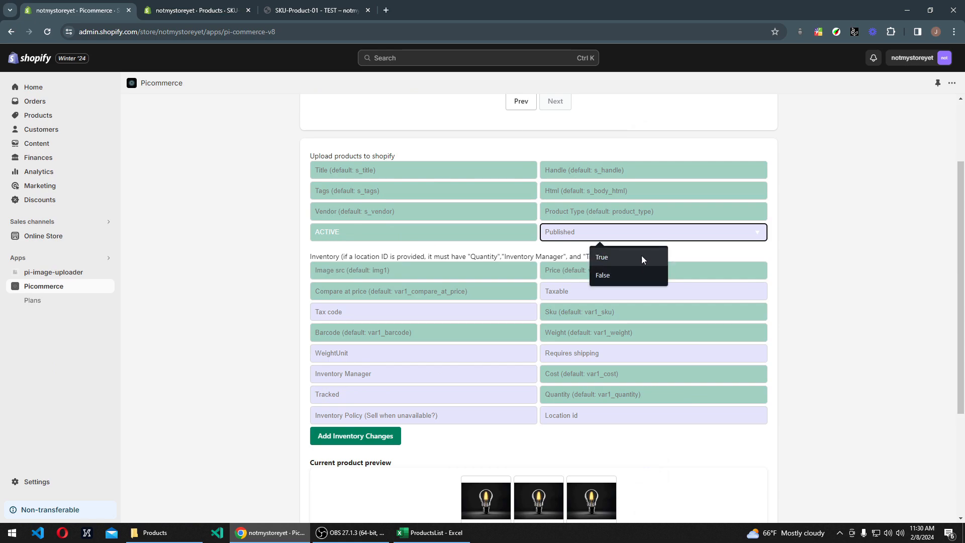
click(629, 261)
click(259, 260)
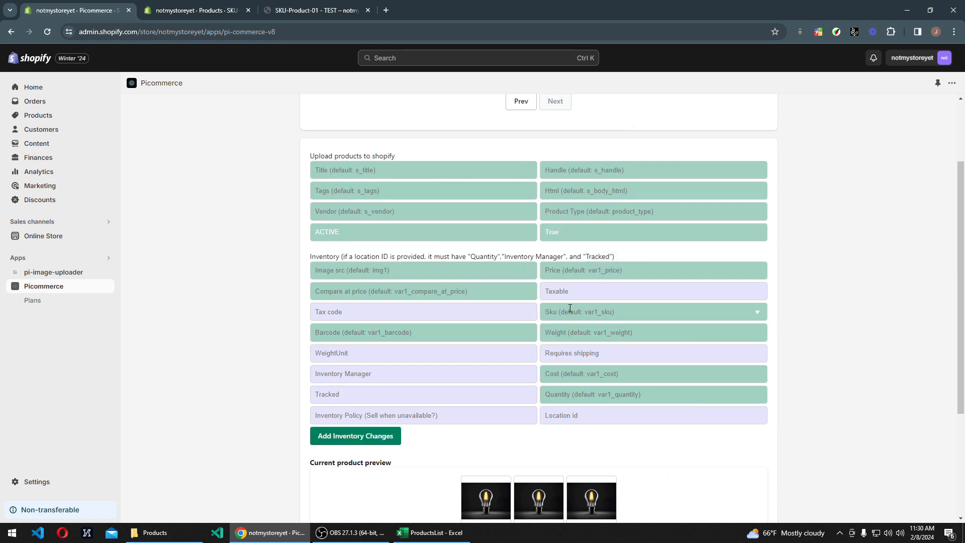
click(573, 292)
click(603, 315)
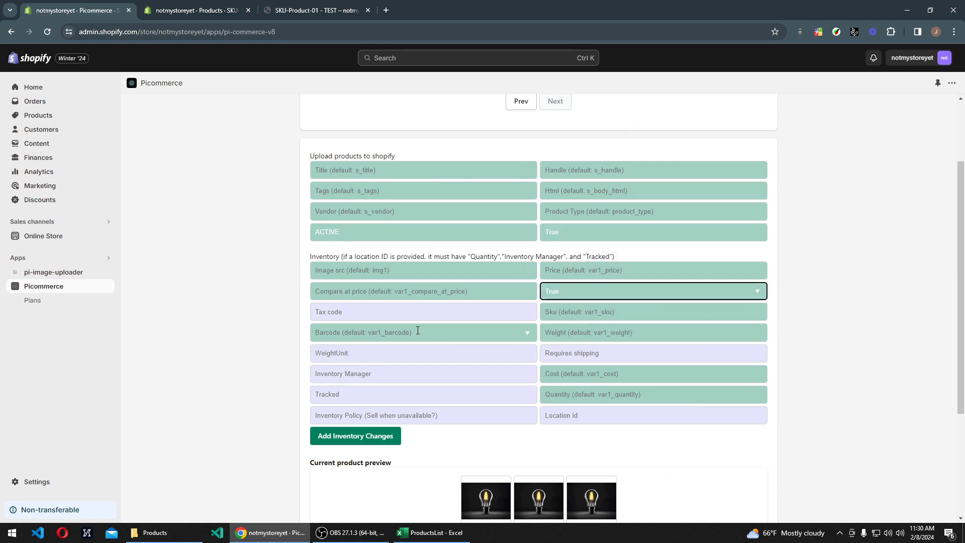
Step: Set the weight unit to POUNDS and Requires shipping to True in the inventory settings
click(356, 355)
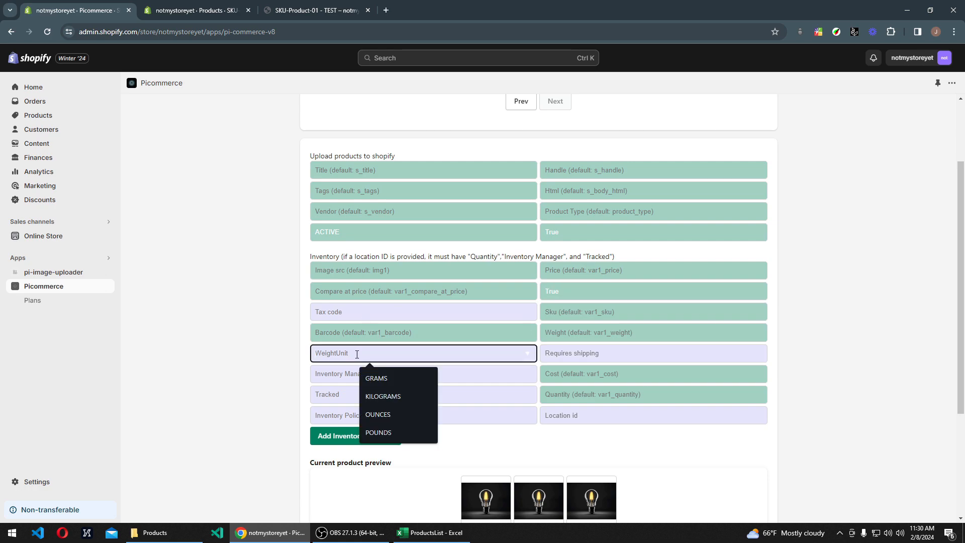
click(382, 433)
click(581, 354)
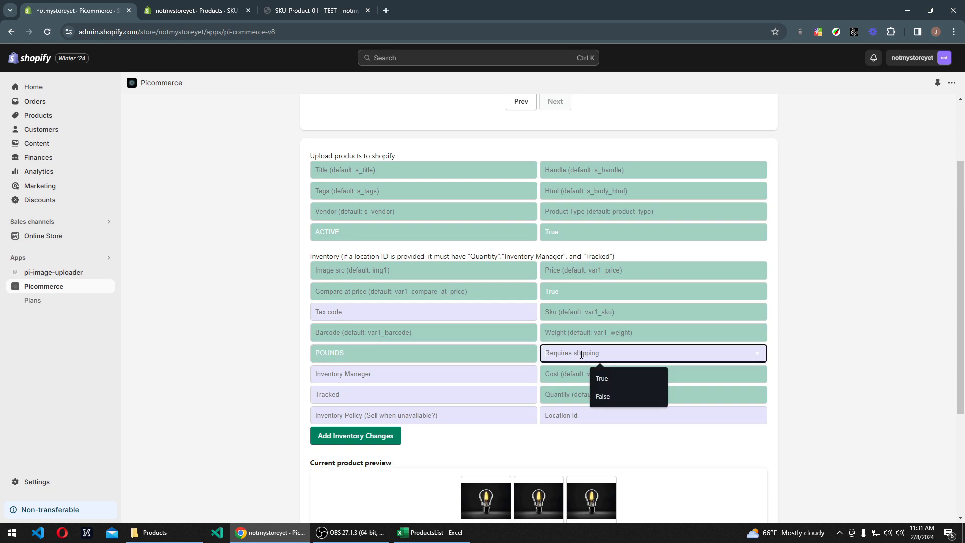
click(606, 378)
Step: Set the Inventory Manager to SHOPIFY and Tracked to True in the inventory settings
click(392, 375)
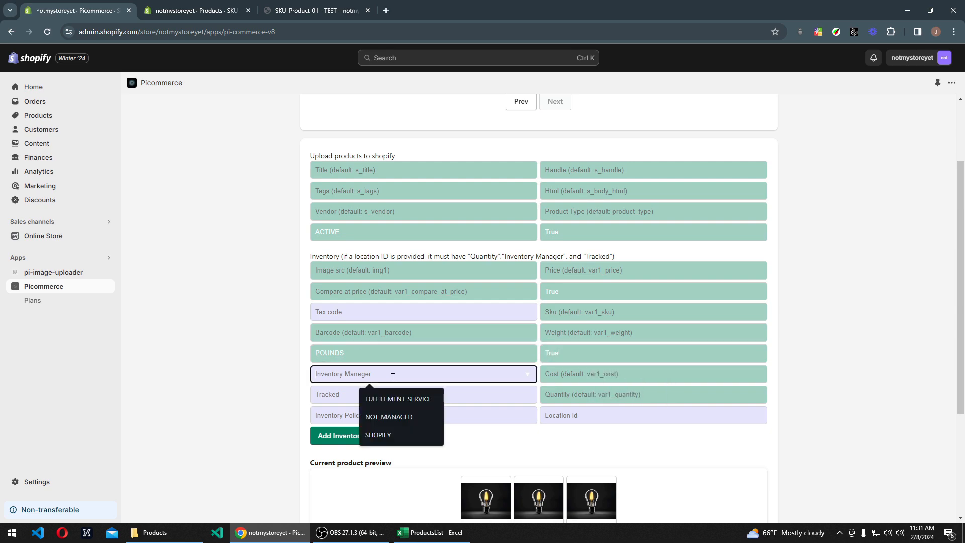
click(390, 438)
click(391, 380)
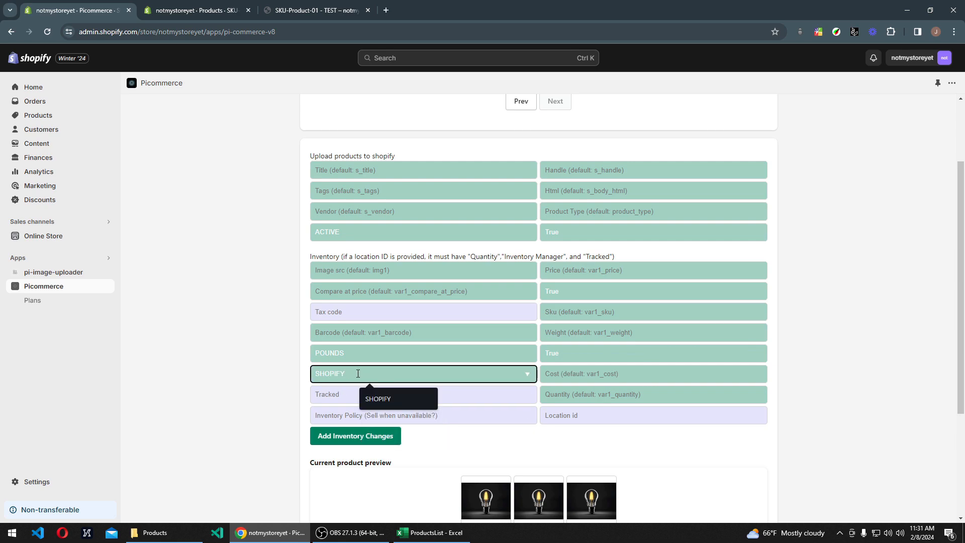
key(ctrl+a)
key(BackSpace)
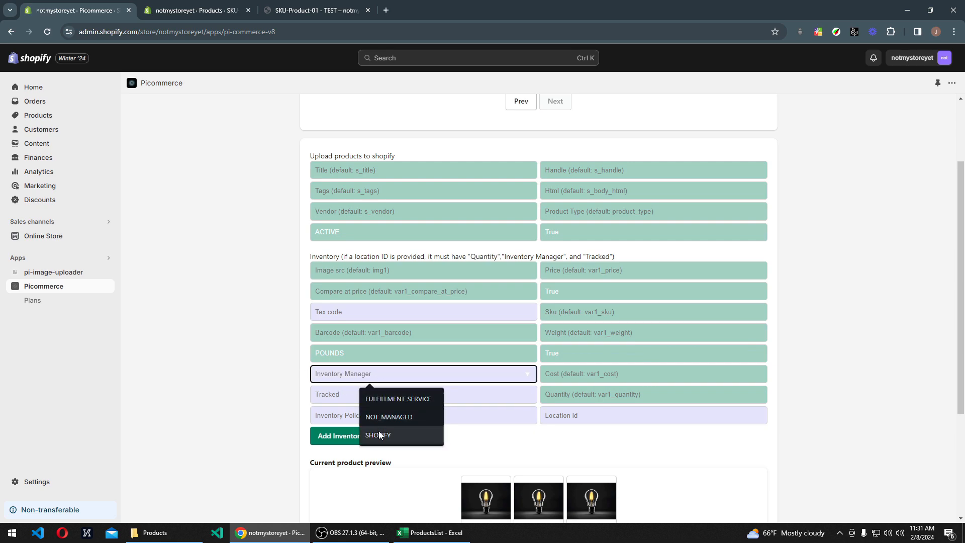
click(381, 435)
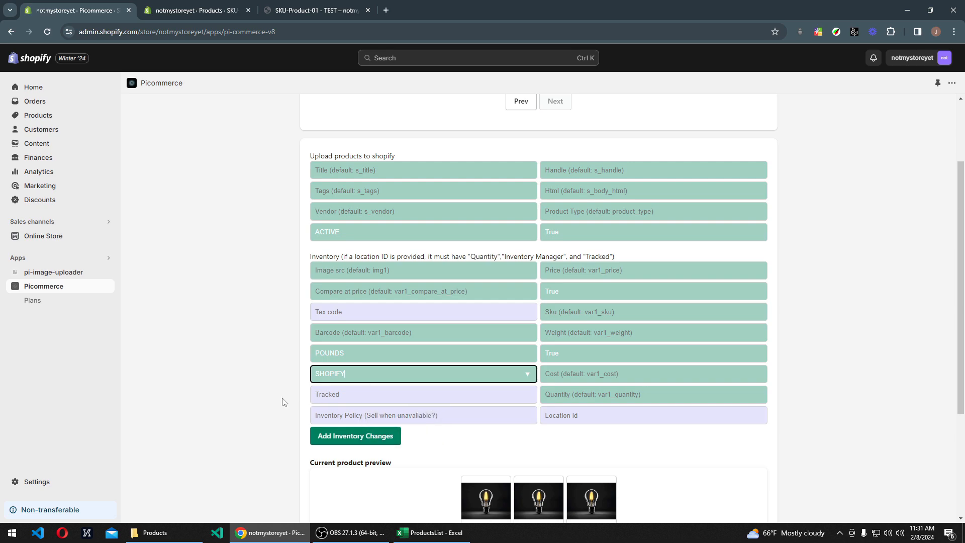
click(360, 398)
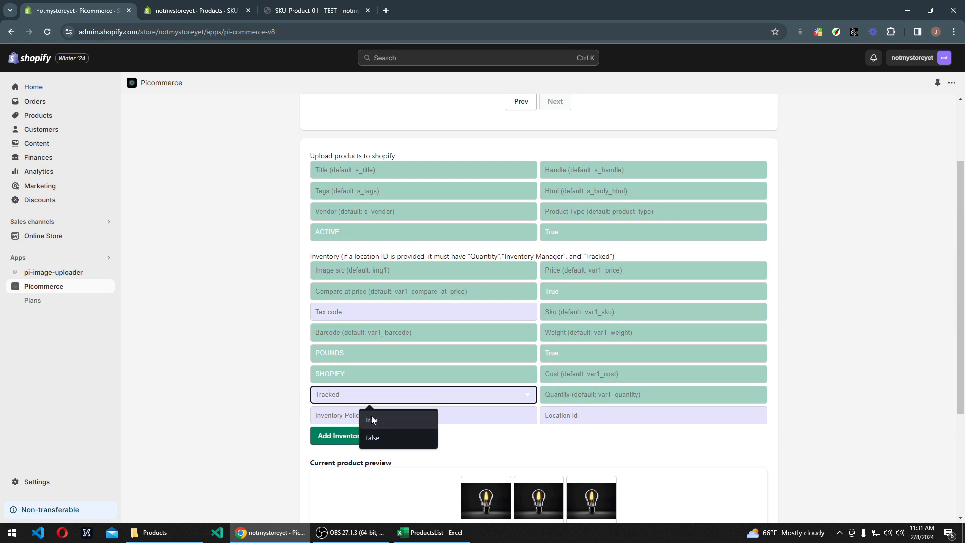
click(370, 419)
Step: Set the Inventory Policy to DENY and choose the first listed store location as the Location id
click(381, 416)
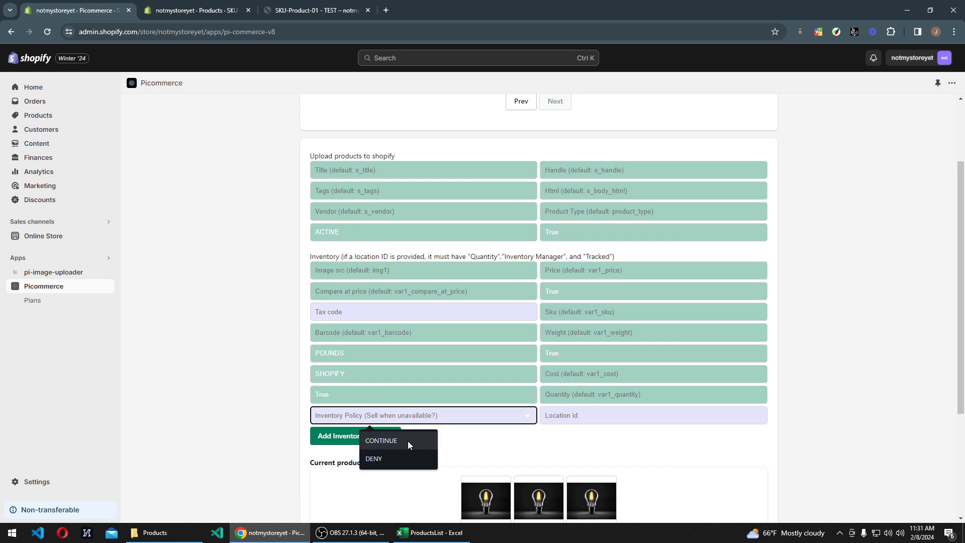
click(397, 459)
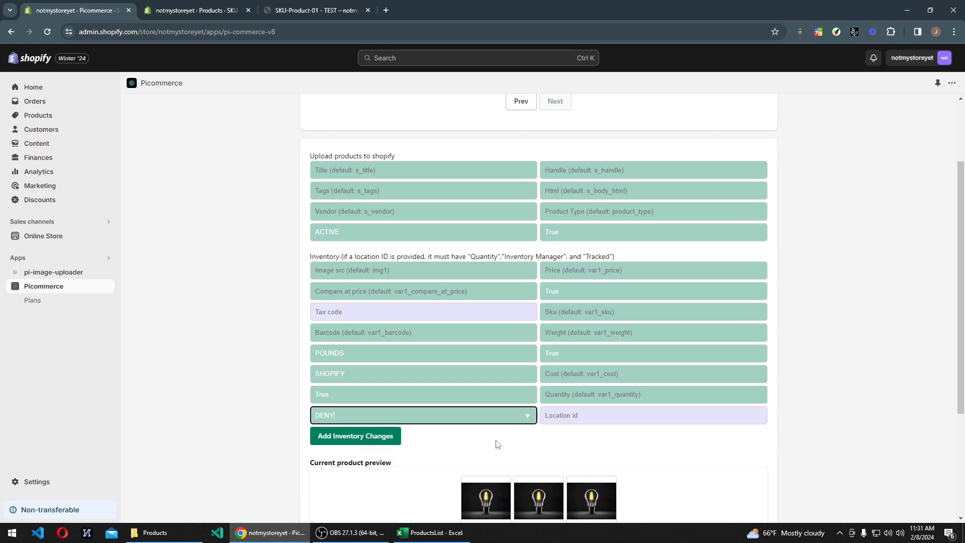
click(575, 418)
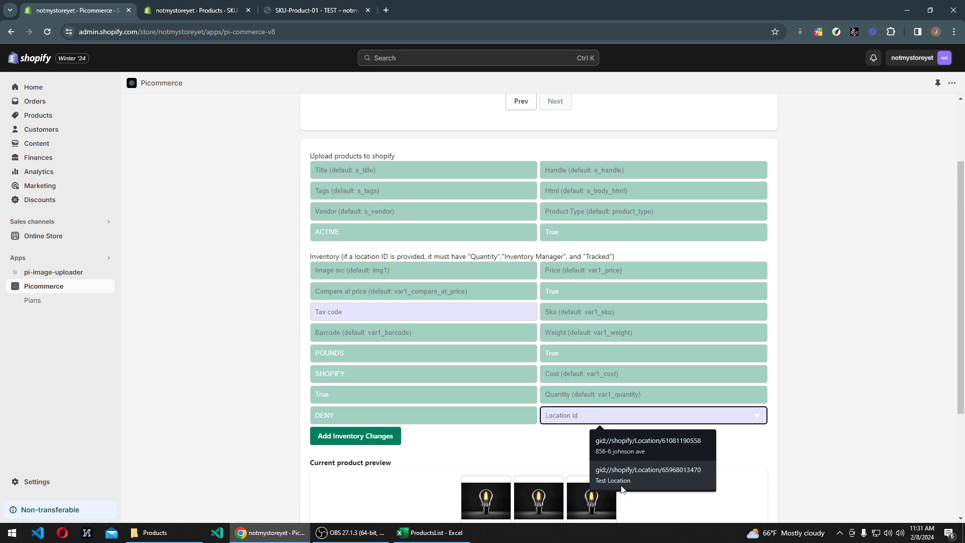
click(617, 451)
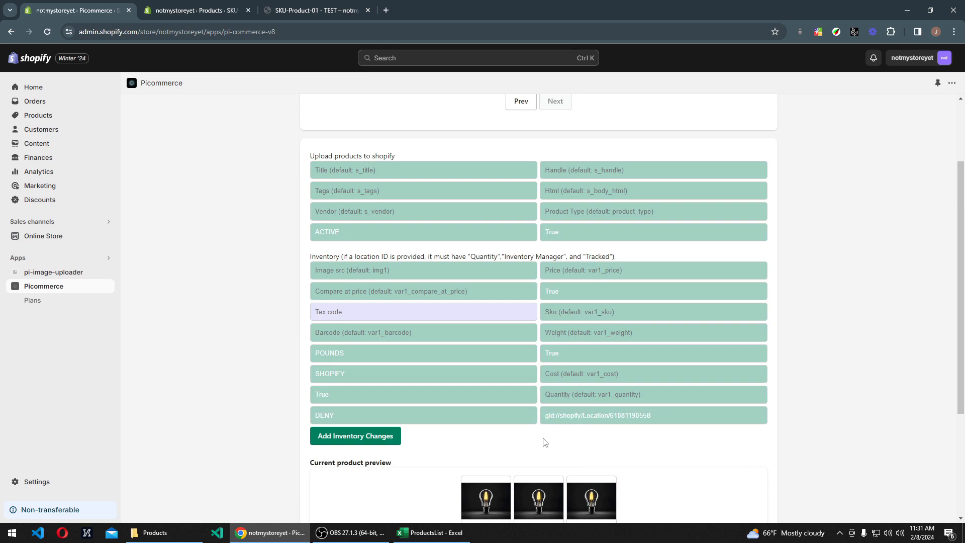
Step: Compare the inventory columns in the current product preview, from barcode to inventory policy, with the upload field settings
scroll(242, 429, down, 3)
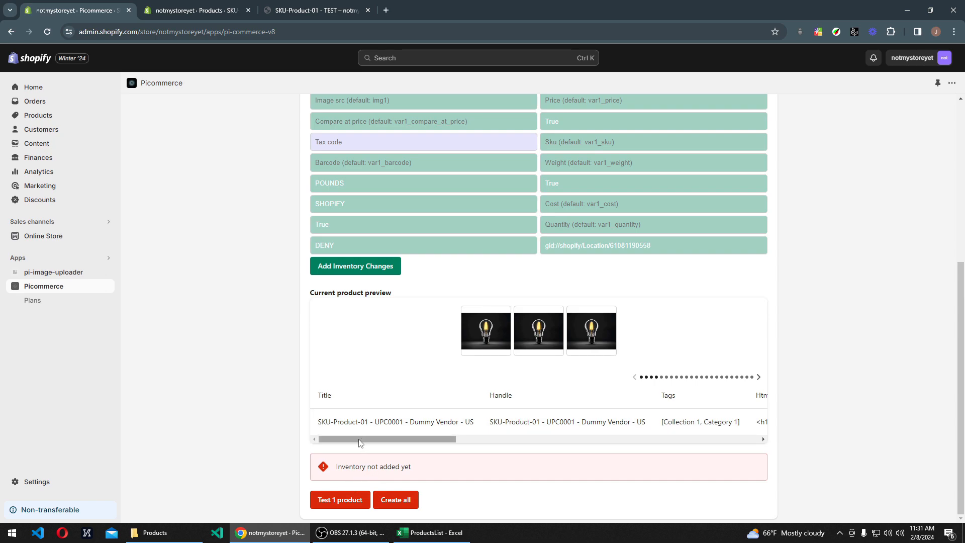
drag(360, 442, 630, 444)
scroll(397, 352, up, 3)
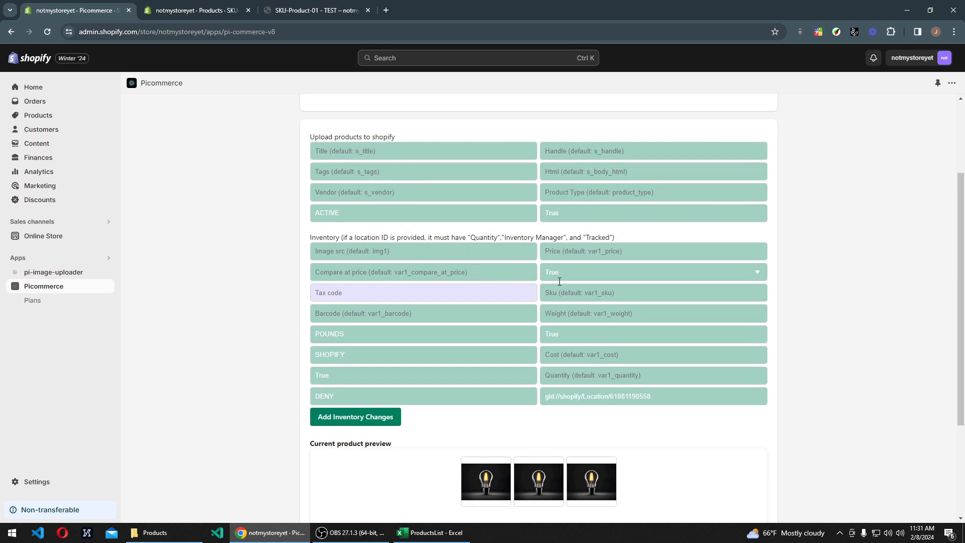
scroll(543, 292, down, 3)
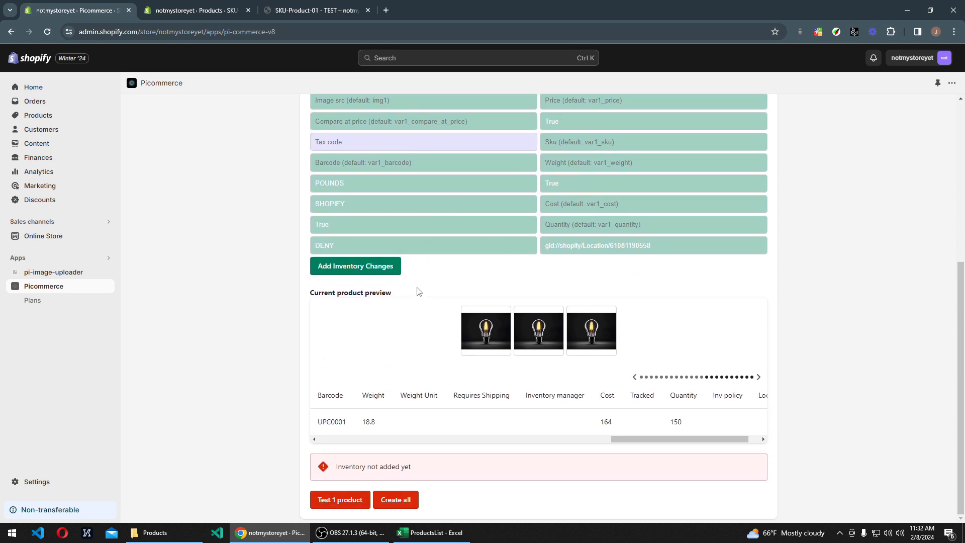
scroll(416, 288, up, 4)
scroll(472, 321, down, 2)
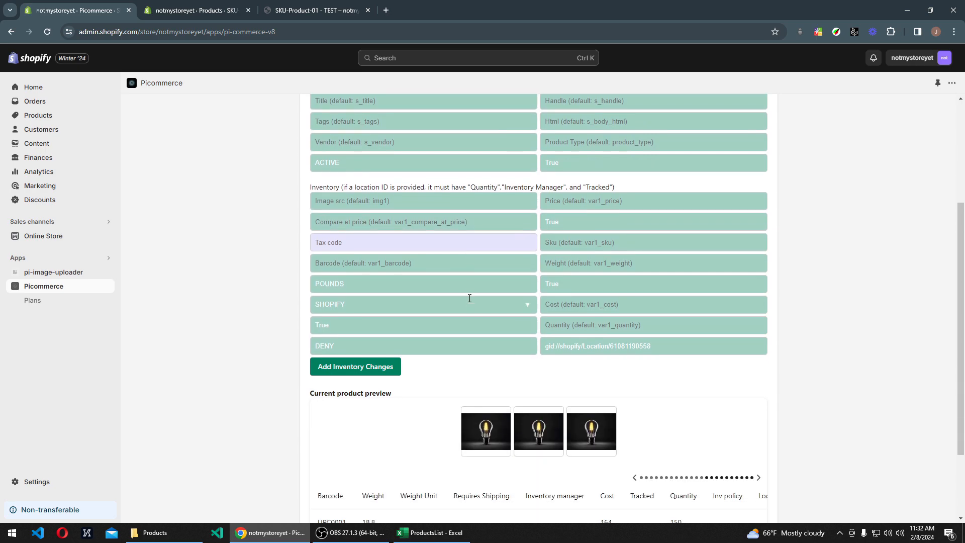
scroll(470, 300, up, 2)
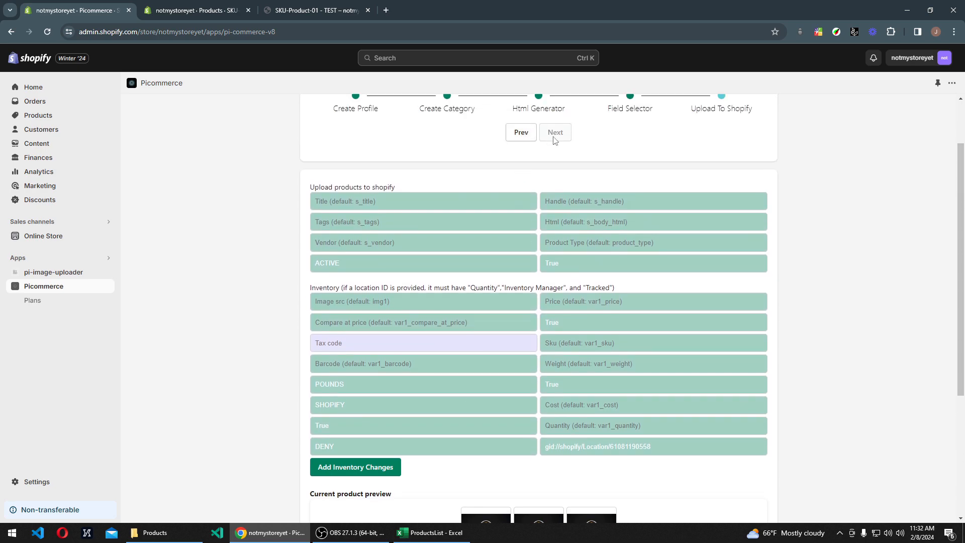
scroll(282, 345, down, 4)
scroll(439, 344, up, 3)
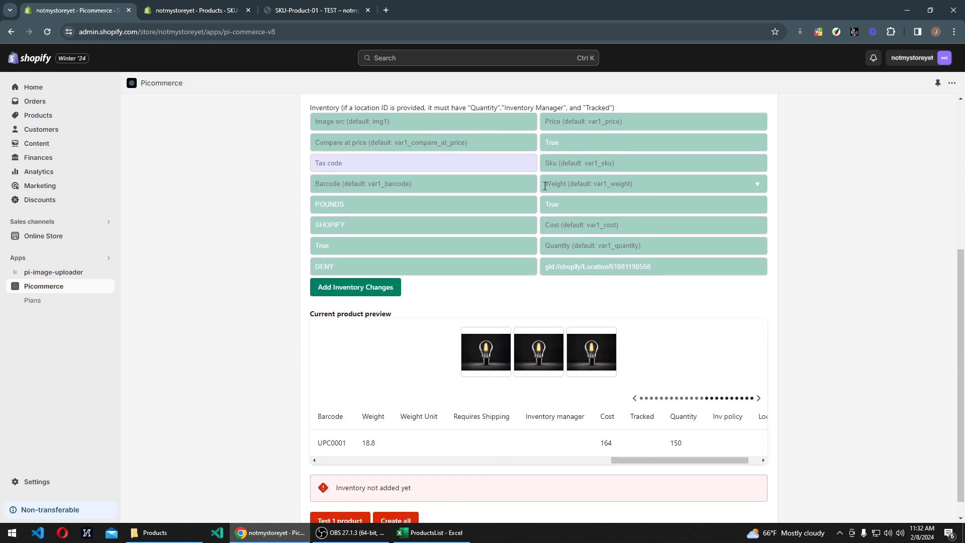
scroll(548, 359, down, 3)
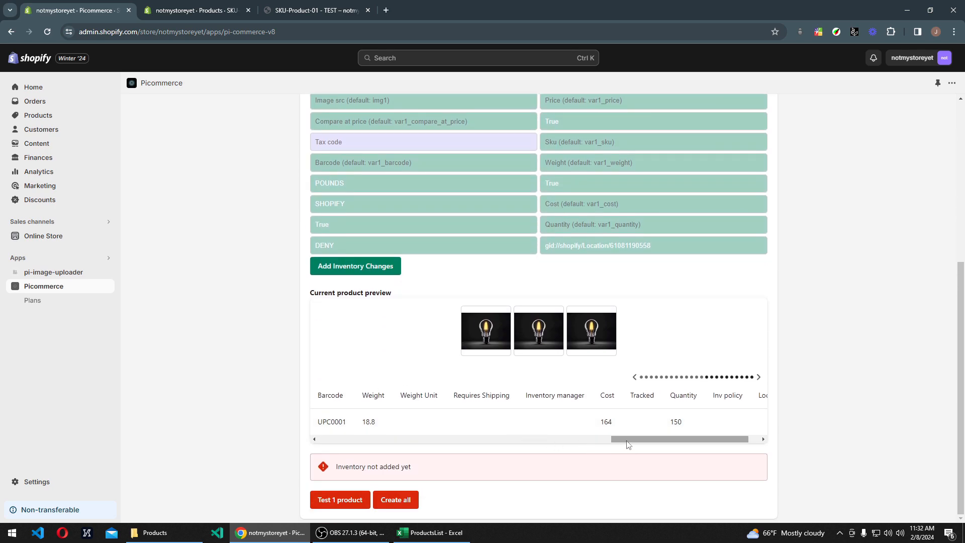
drag(627, 441, 628, 441)
Step: Add the inventory changes to the products and look through all columns of the updated product preview
click(352, 271)
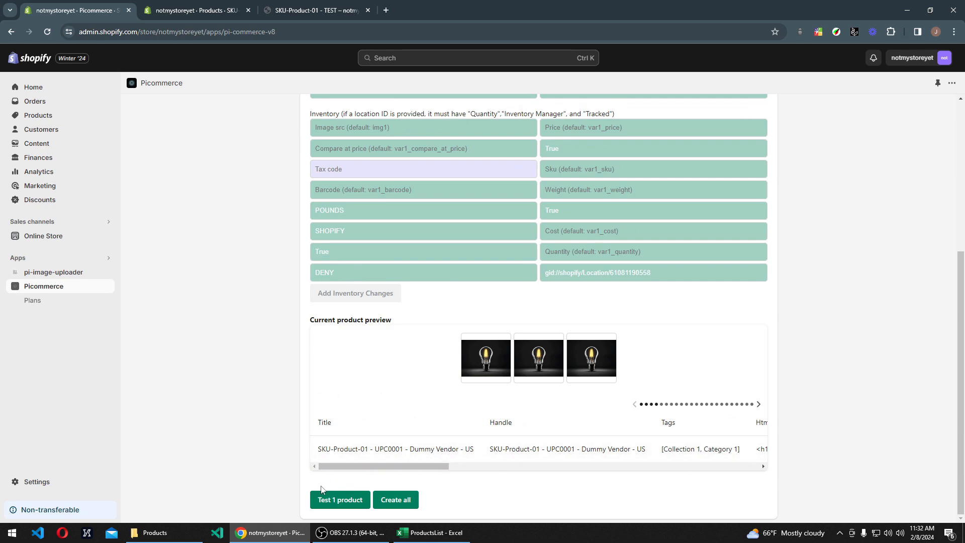
drag(352, 467, 713, 475)
drag(647, 468, 231, 442)
Step: Leave the open product page in the Shopify admin without saving its changes and delete all products from the store
click(194, 11)
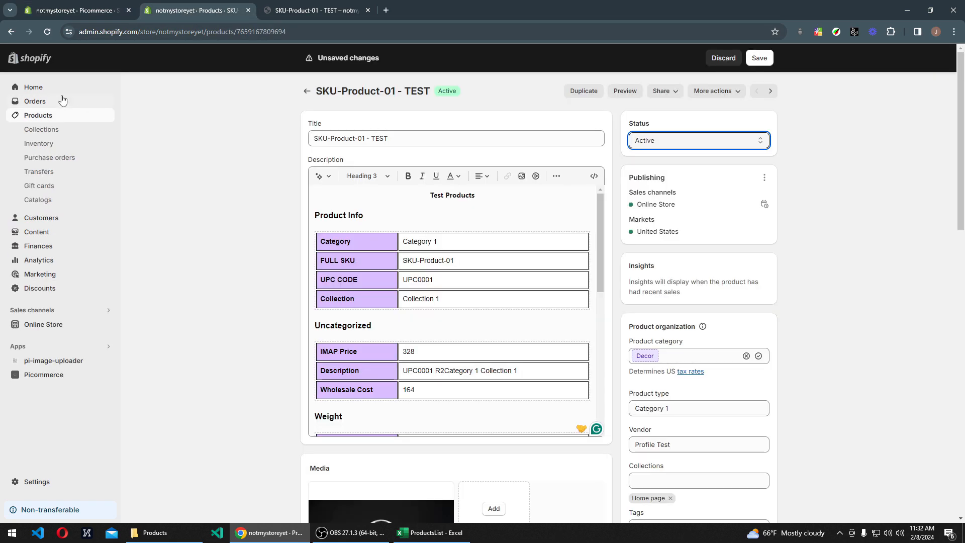
click(44, 119)
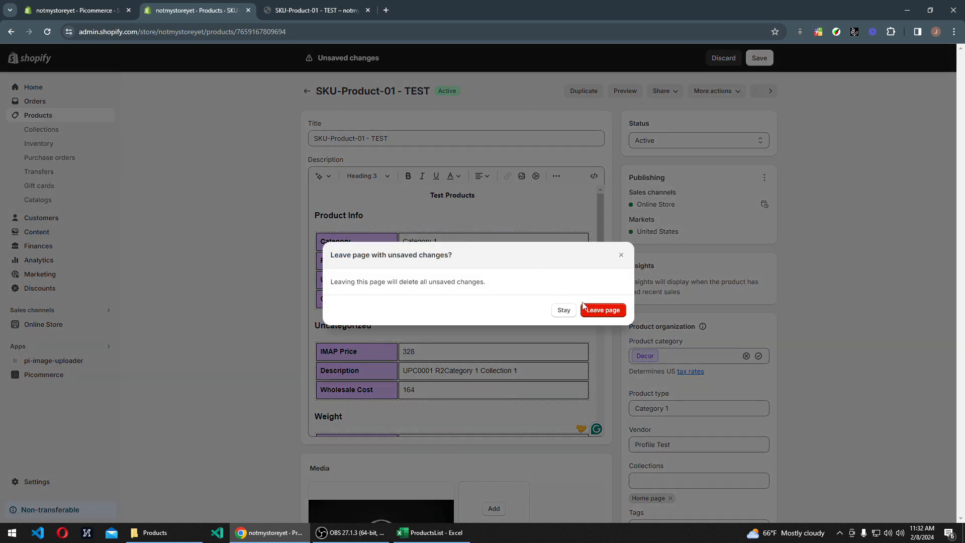
click(603, 310)
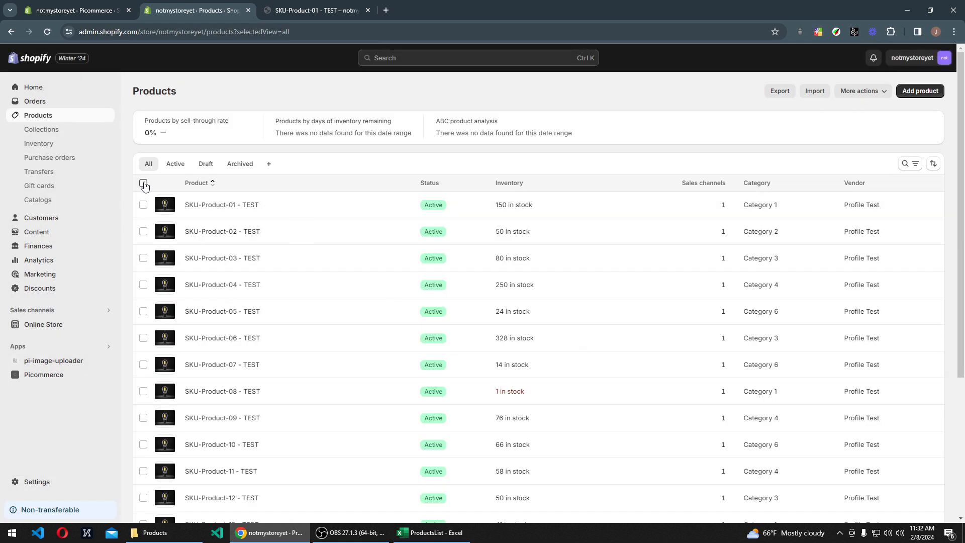
click(143, 185)
click(285, 183)
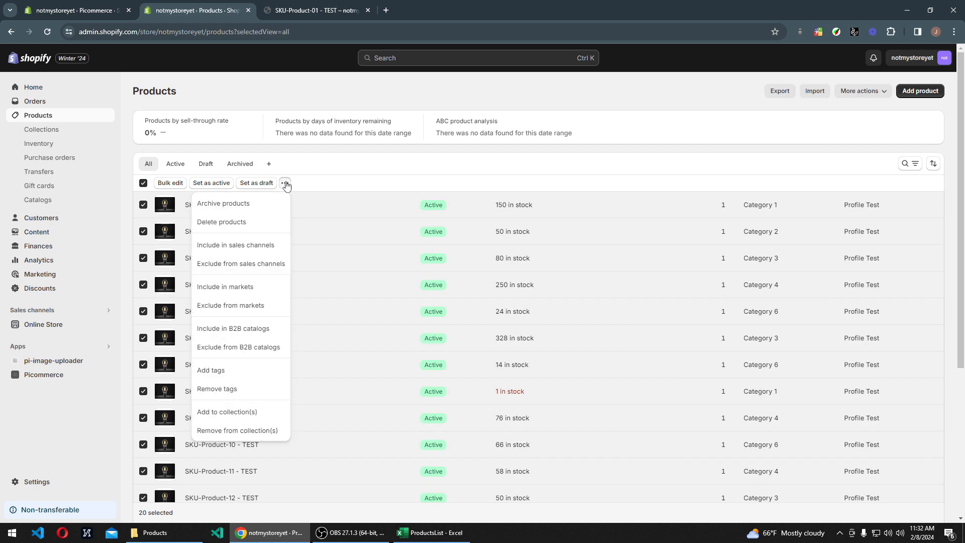
click(250, 222)
click(611, 310)
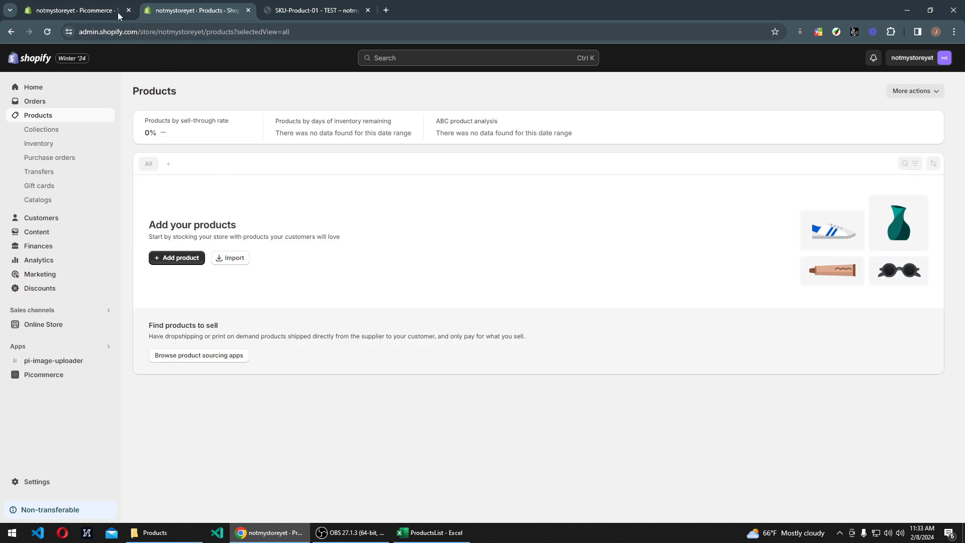
Step: Upload one test product to the store from Picommerce and refresh the Shopify product list
click(88, 11)
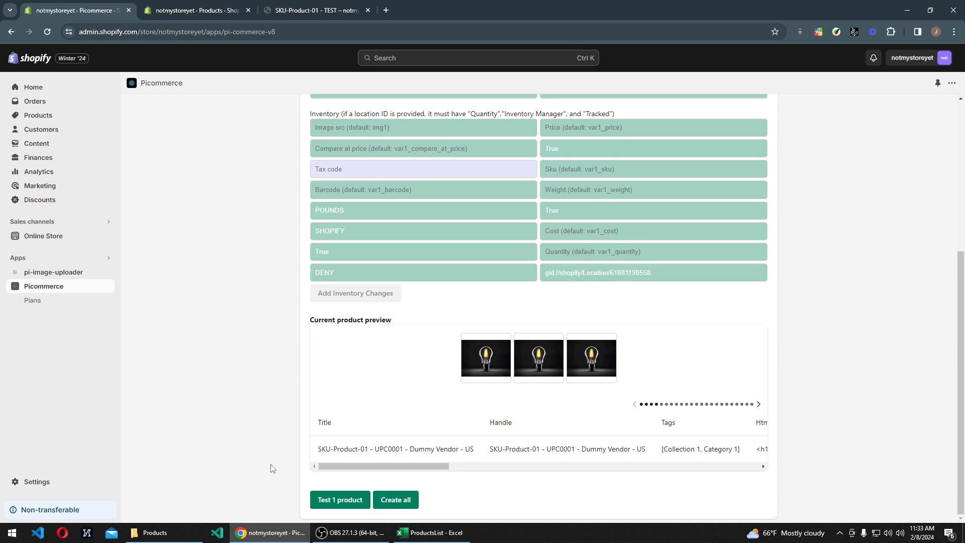
click(326, 504)
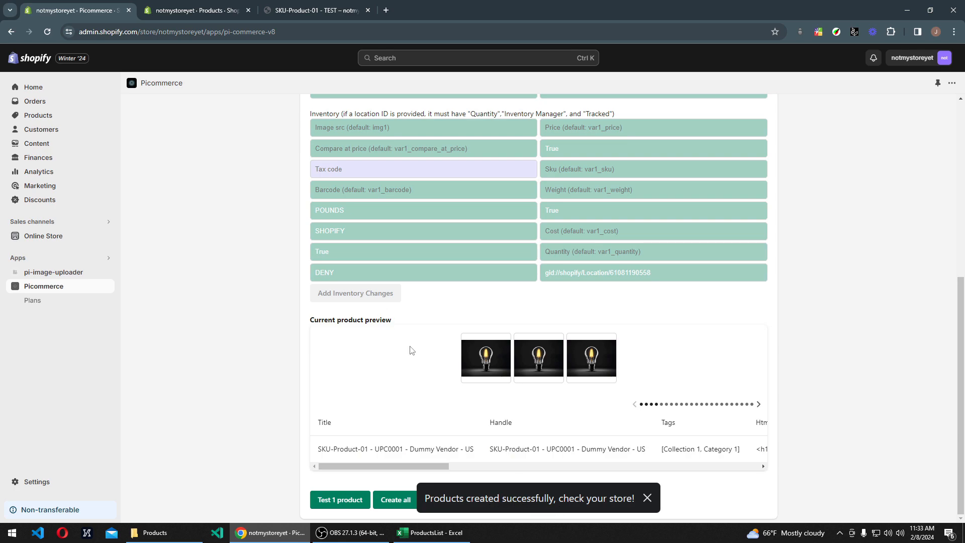
right_click(31, 120)
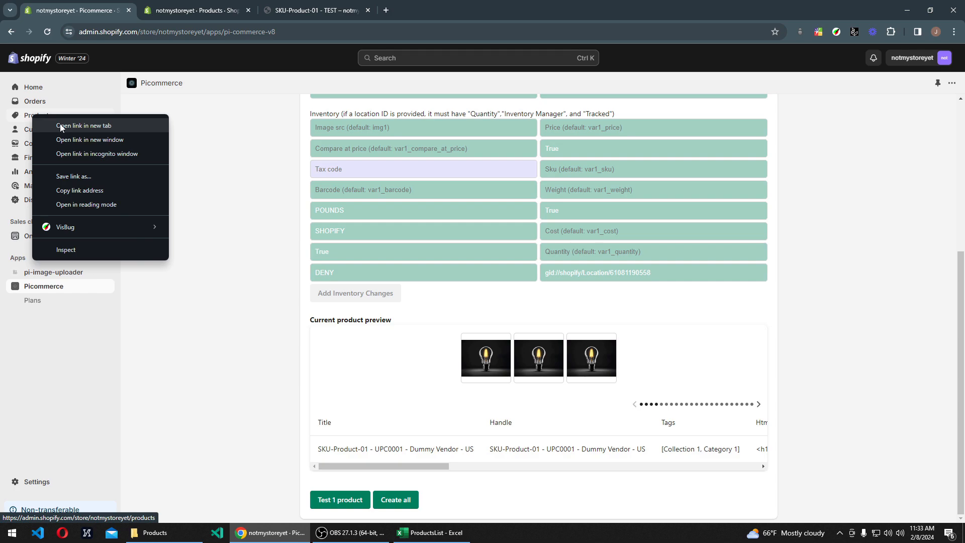
click(222, 126)
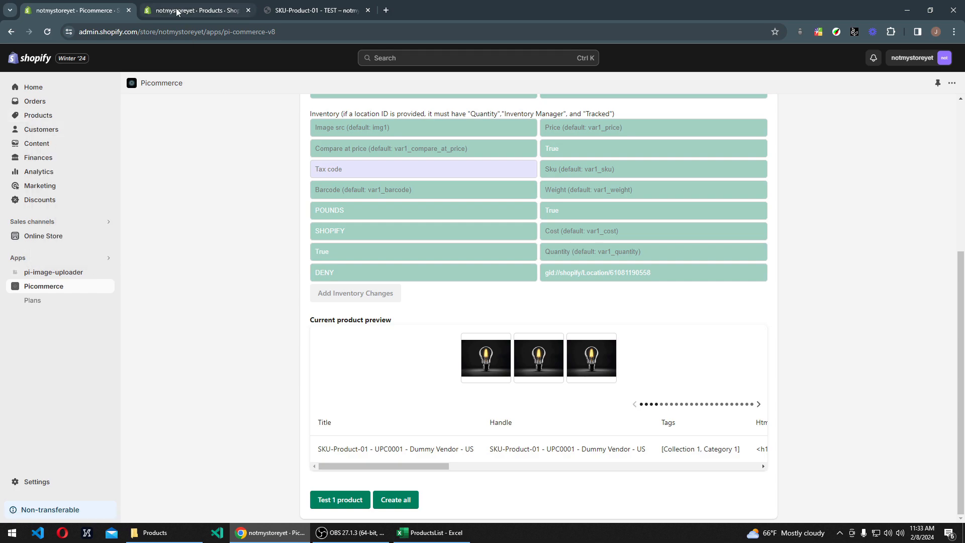
click(177, 11)
click(47, 31)
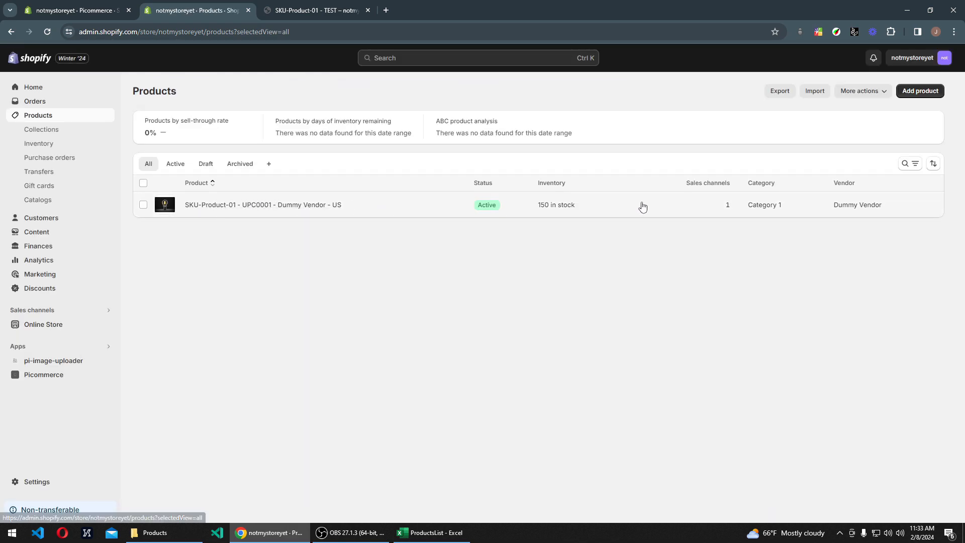
Step: Open the uploaded SKU-Product-01 and examine its description, media, organization, pricing, inventory and shipping details
click(212, 205)
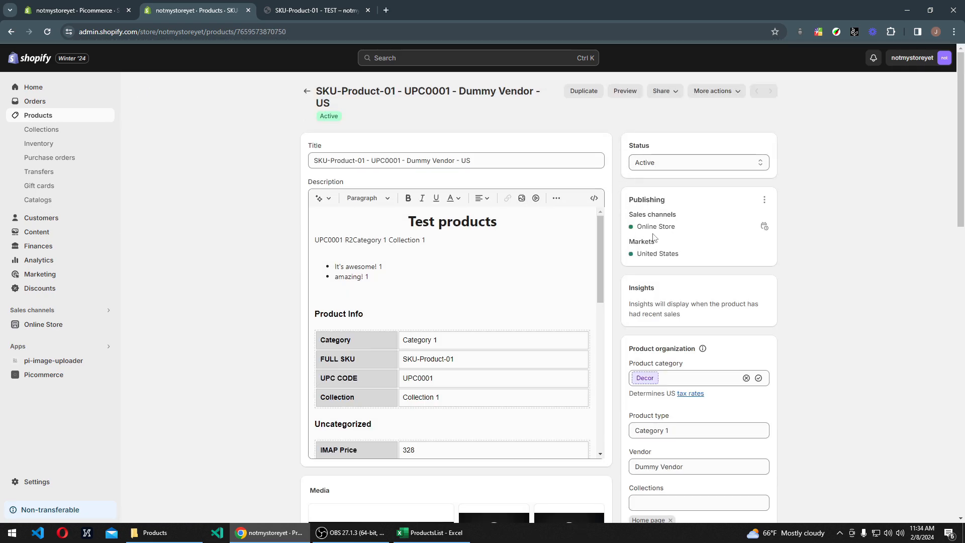
scroll(503, 250, down, 1)
scroll(503, 250, down, 2)
scroll(330, 250, up, 3)
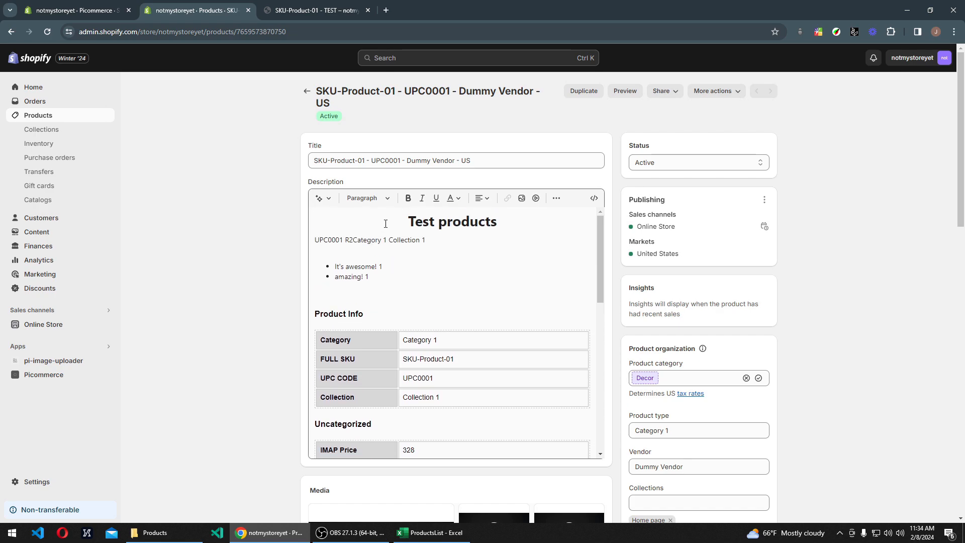
drag(385, 224, 422, 306)
scroll(417, 295, down, 10)
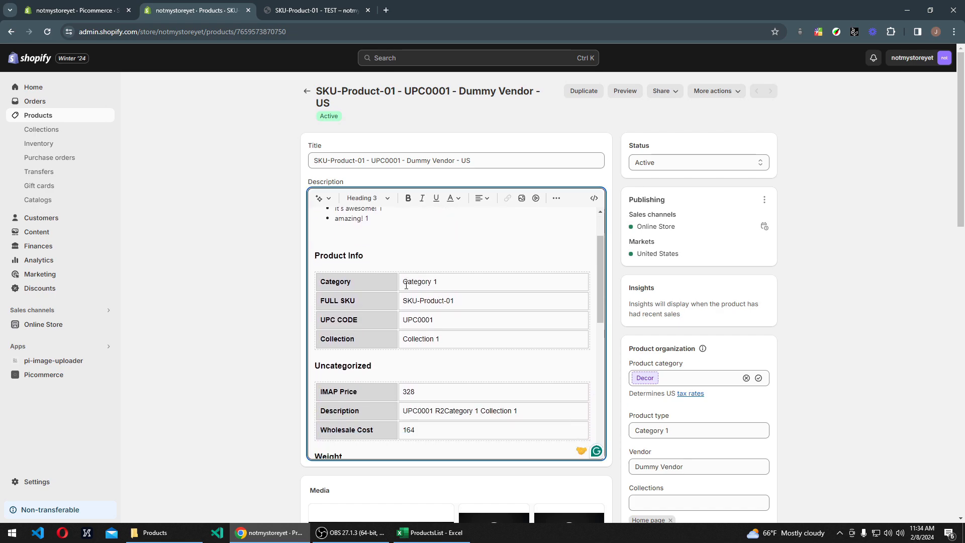
scroll(413, 302, up, 2)
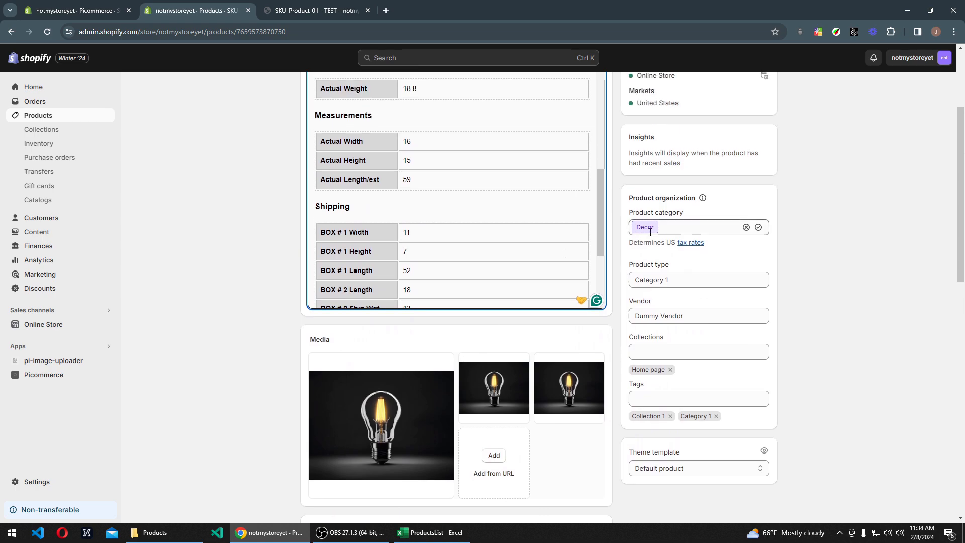
scroll(659, 261, down, 1)
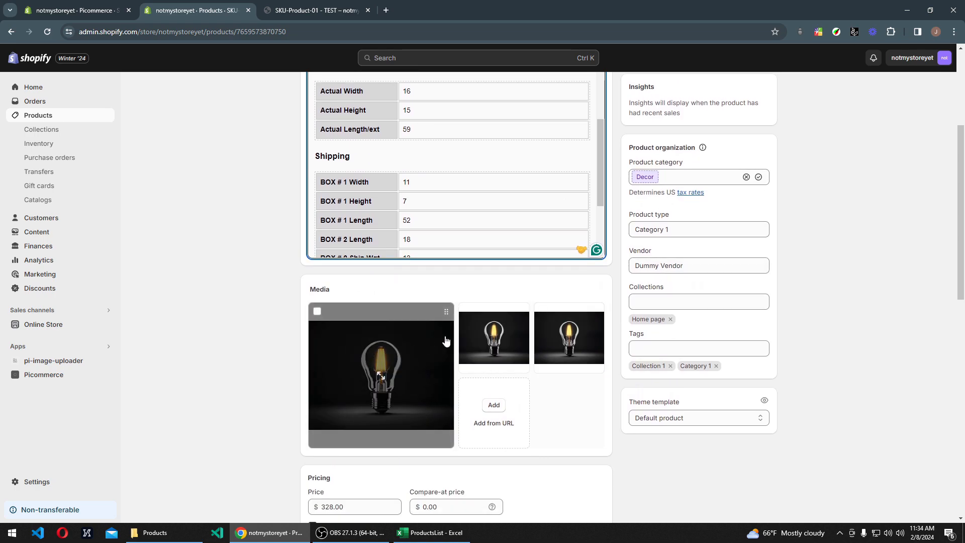
scroll(503, 342, down, 1)
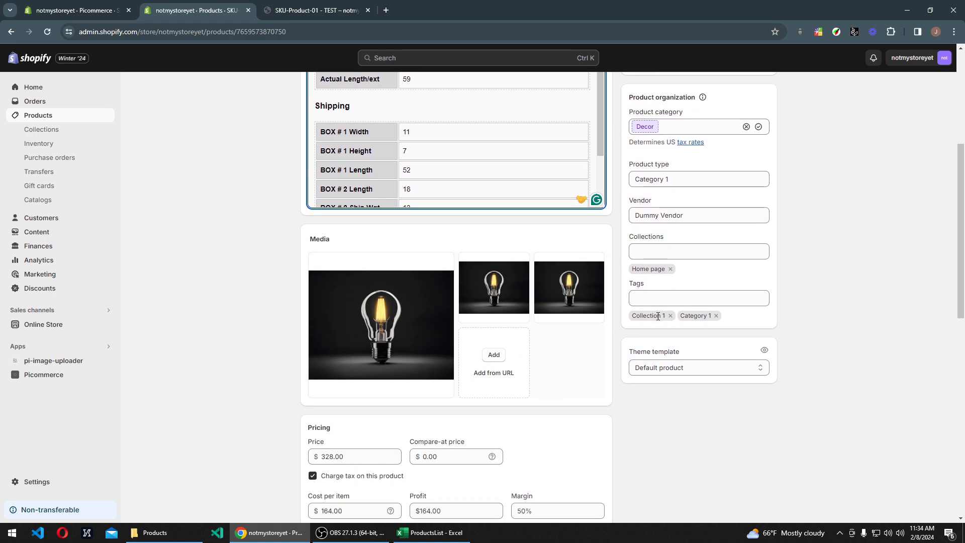
scroll(404, 377, down, 4)
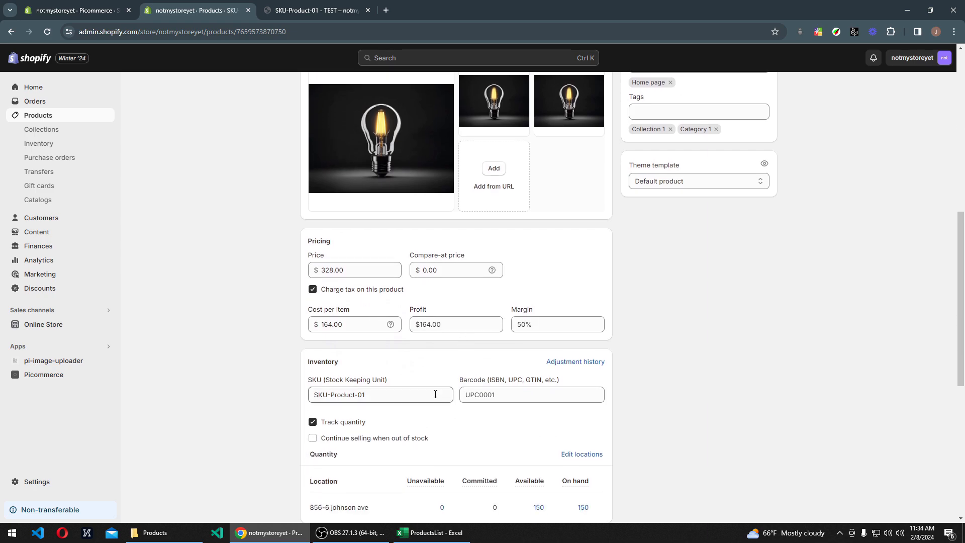
scroll(405, 377, down, 7)
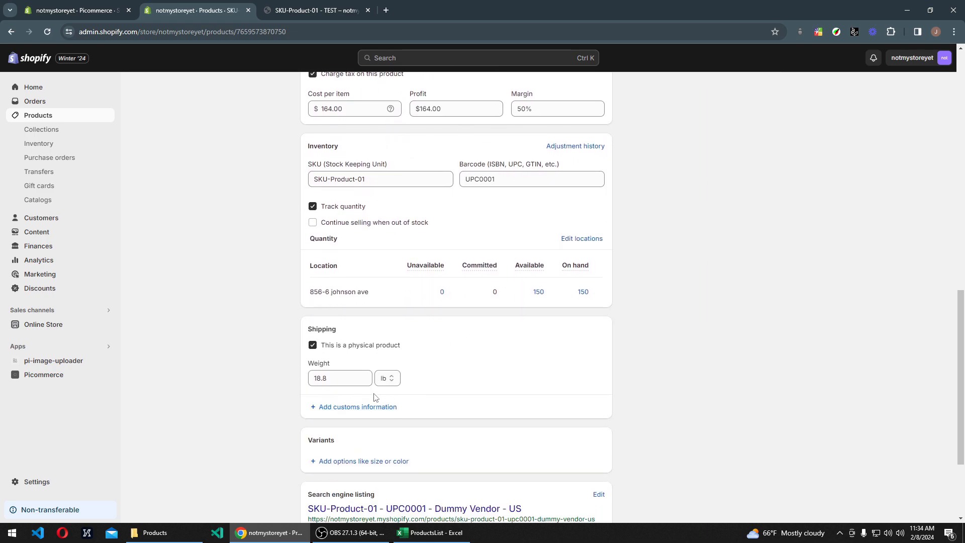
scroll(401, 399, up, 11)
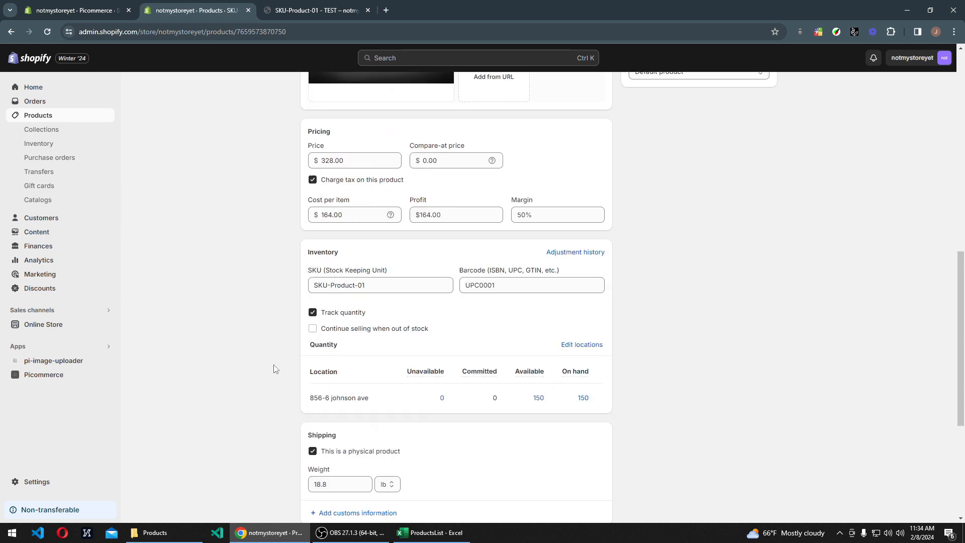
Step: Leave the test product without saving changes and start creating all products from Picommerce
click(51, 116)
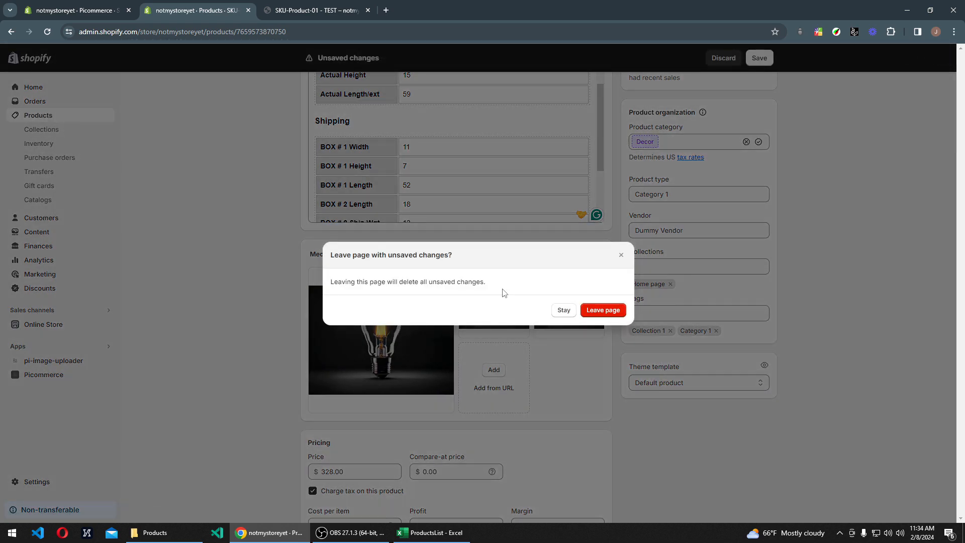
click(603, 311)
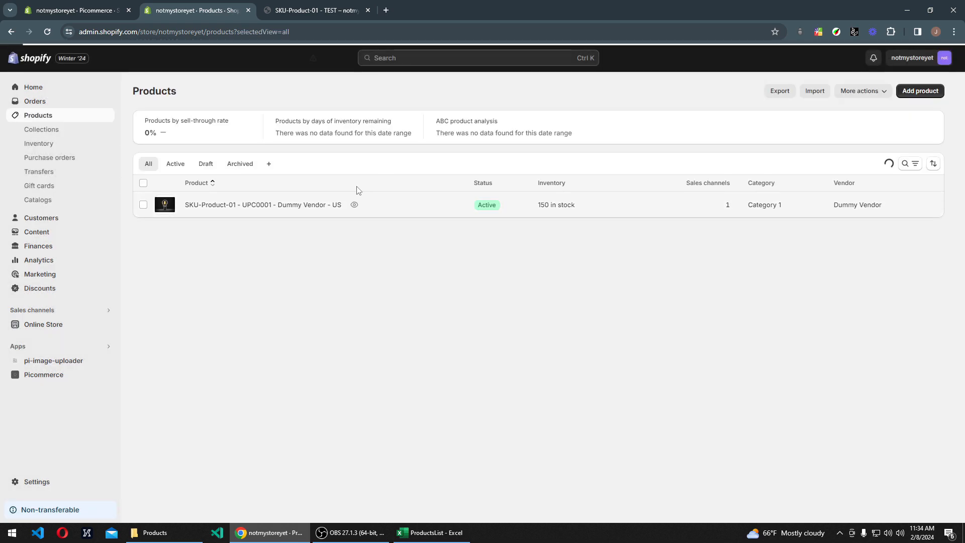
click(103, 14)
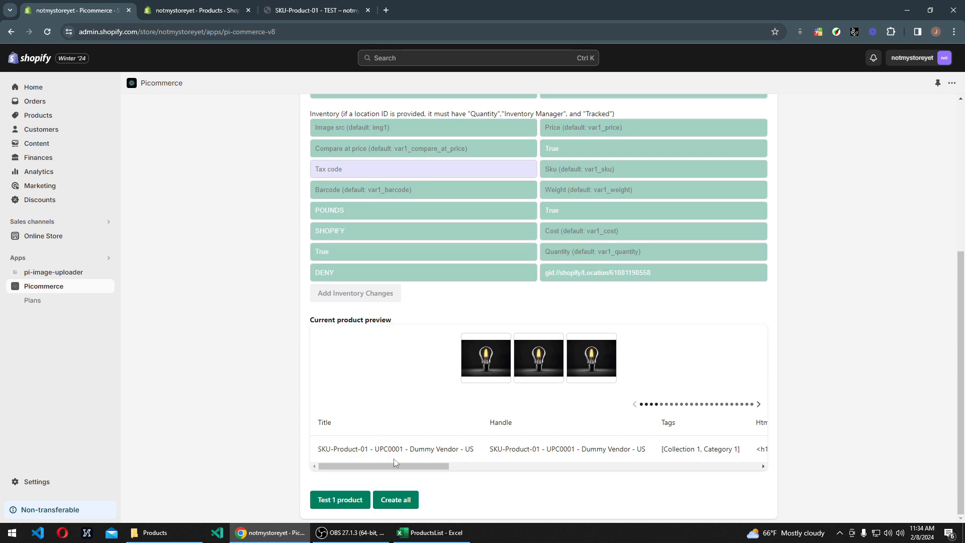
click(396, 501)
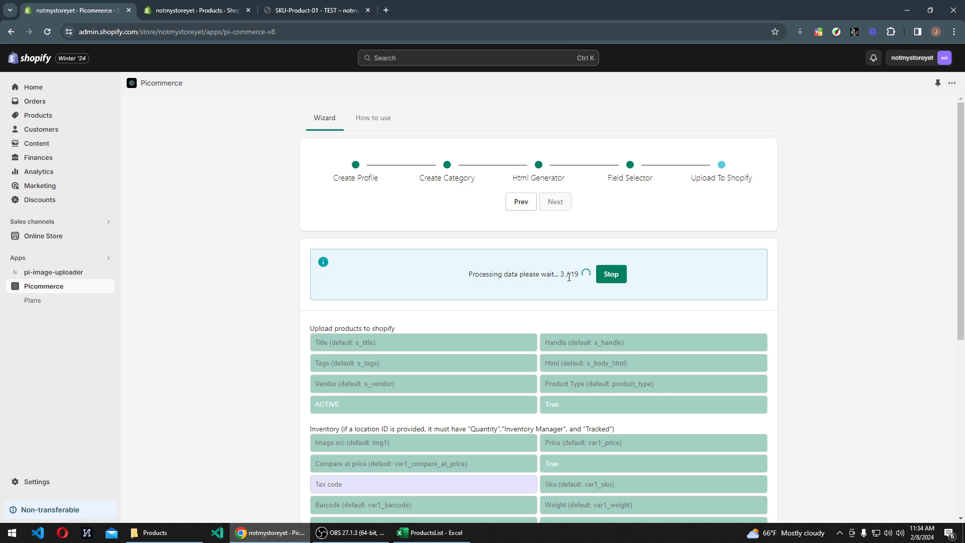
Step: Monitor the upload by comparing Picommerce's progress with the refreshed Shopify product list, selecting all listed products to count them
click(200, 11)
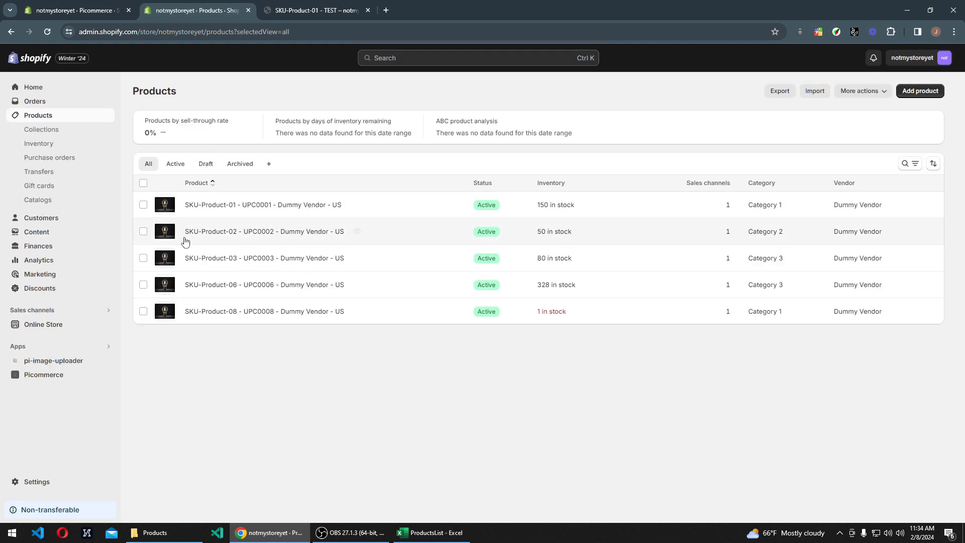
click(88, 11)
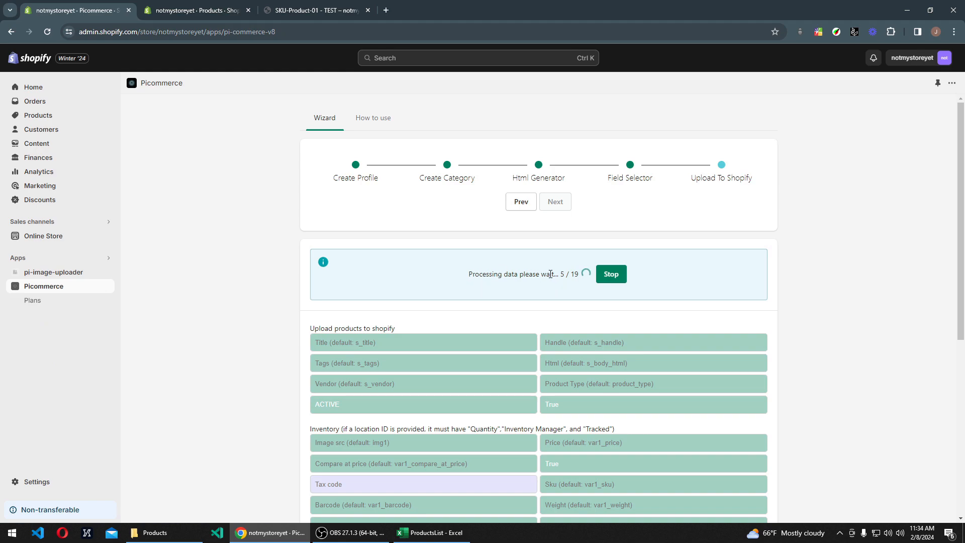
click(204, 11)
click(48, 31)
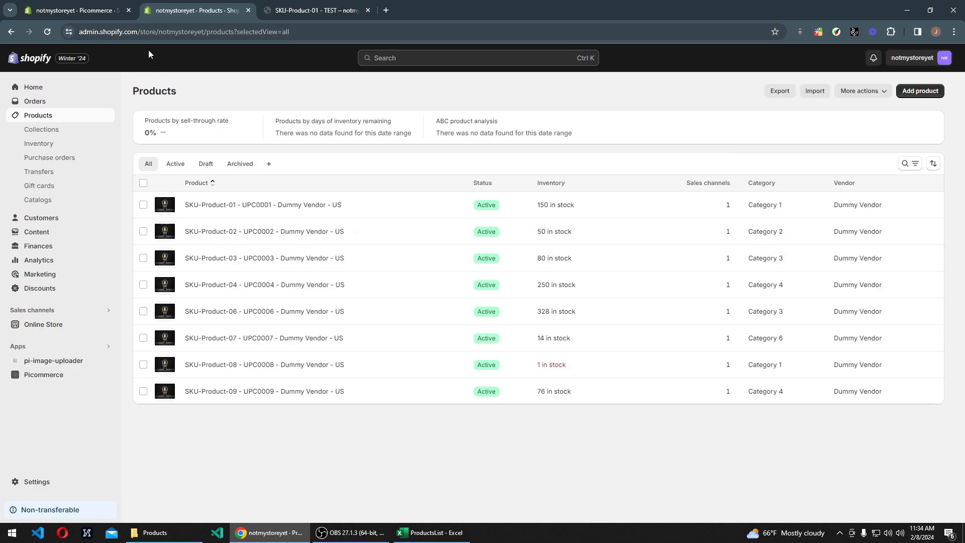
click(143, 183)
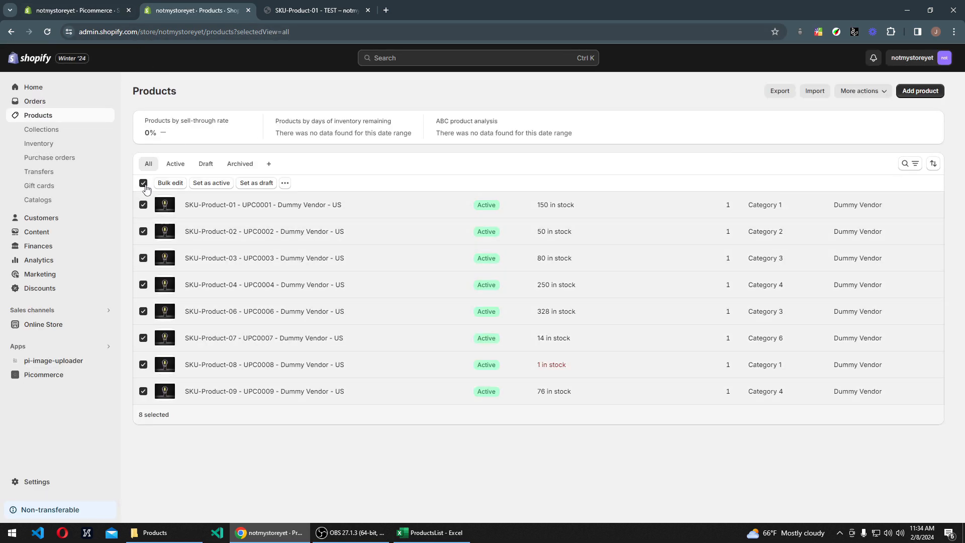
click(81, 11)
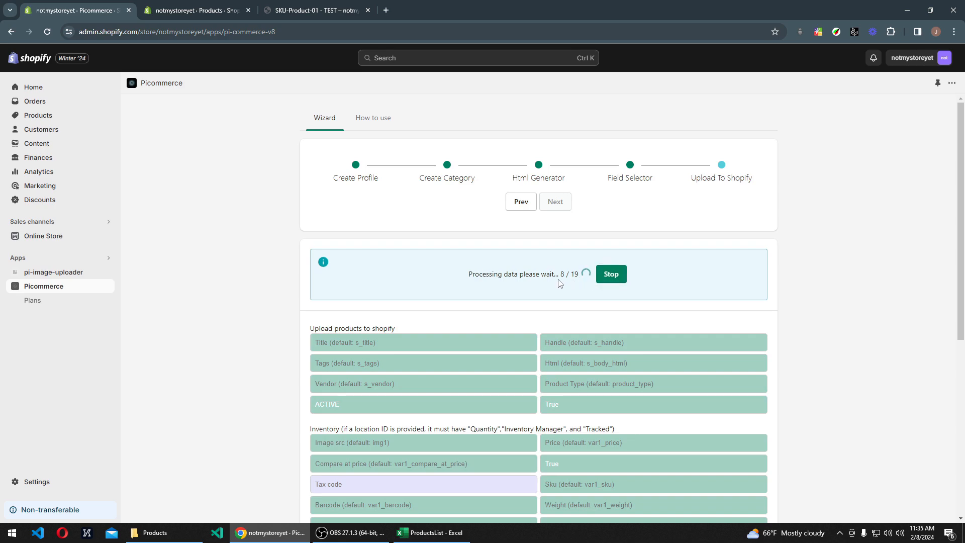
scroll(529, 291, down, 6)
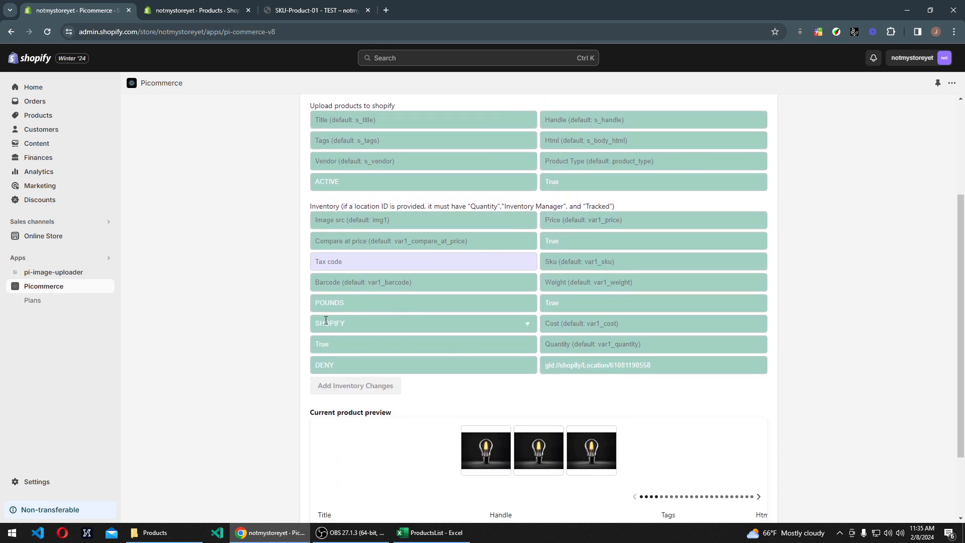
click(205, 11)
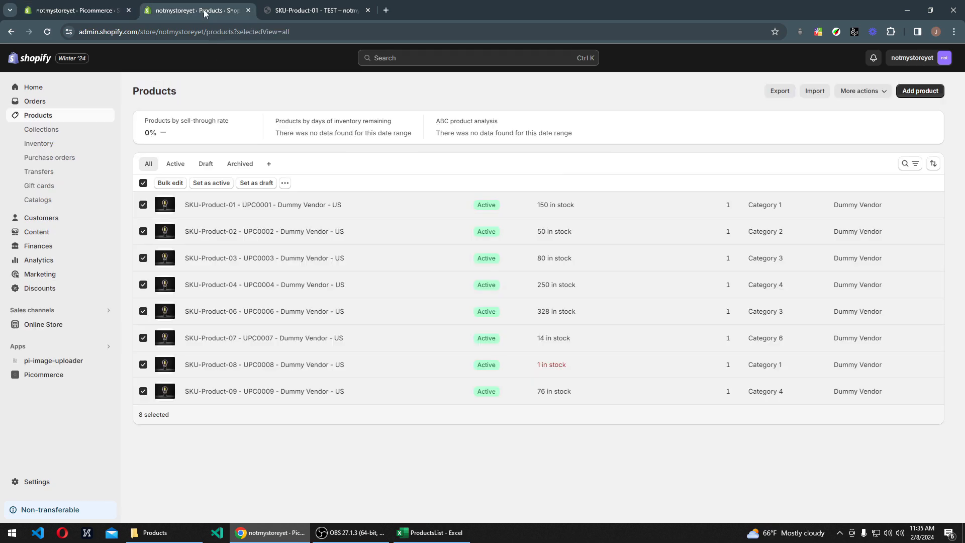
click(47, 31)
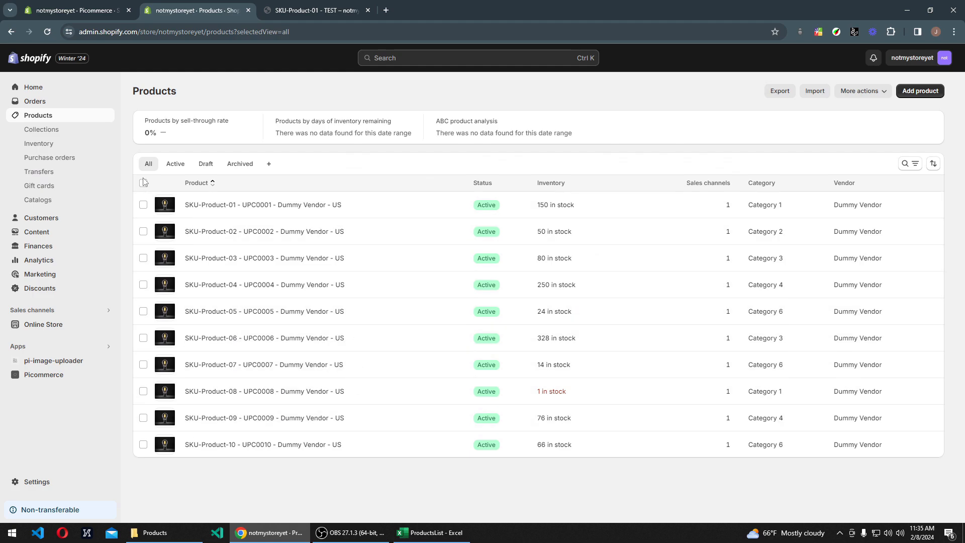
click(143, 184)
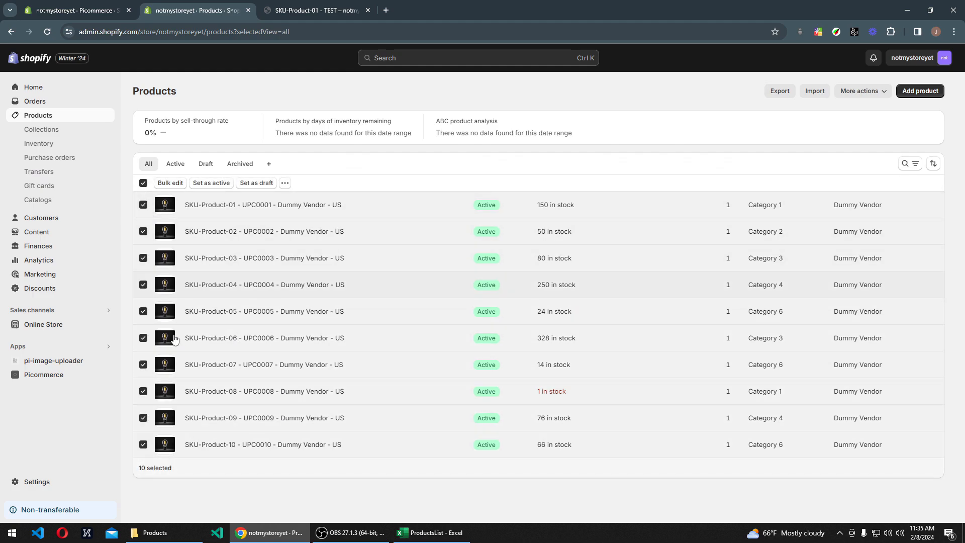
Step: Return to Picommerce's Upload To Shopify page and start the creation of all products again
click(97, 10)
scroll(352, 291, up, 5)
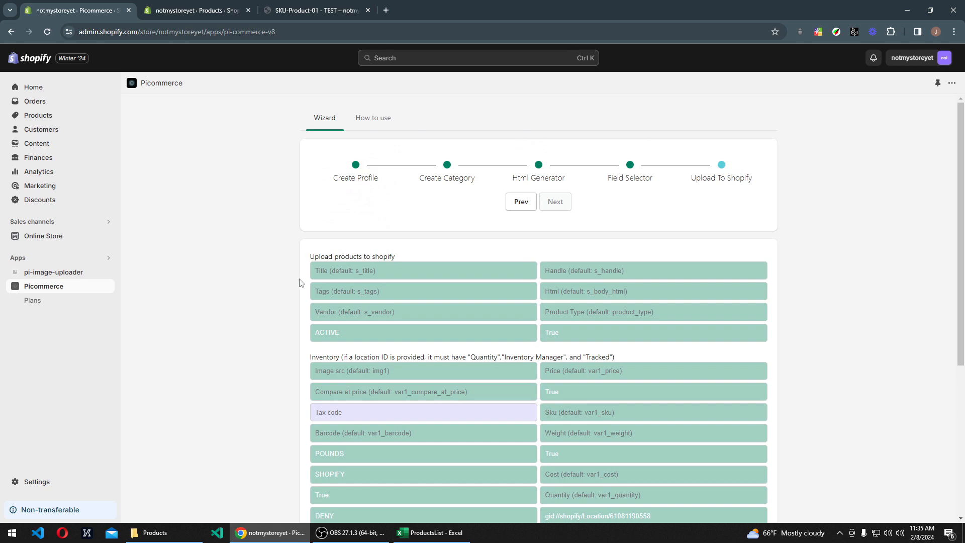
scroll(272, 281, down, 5)
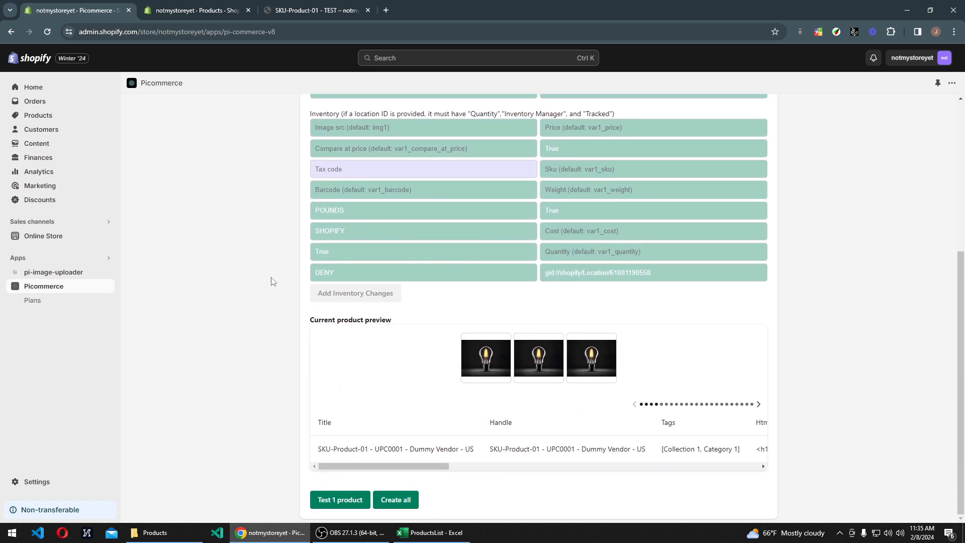
click(403, 501)
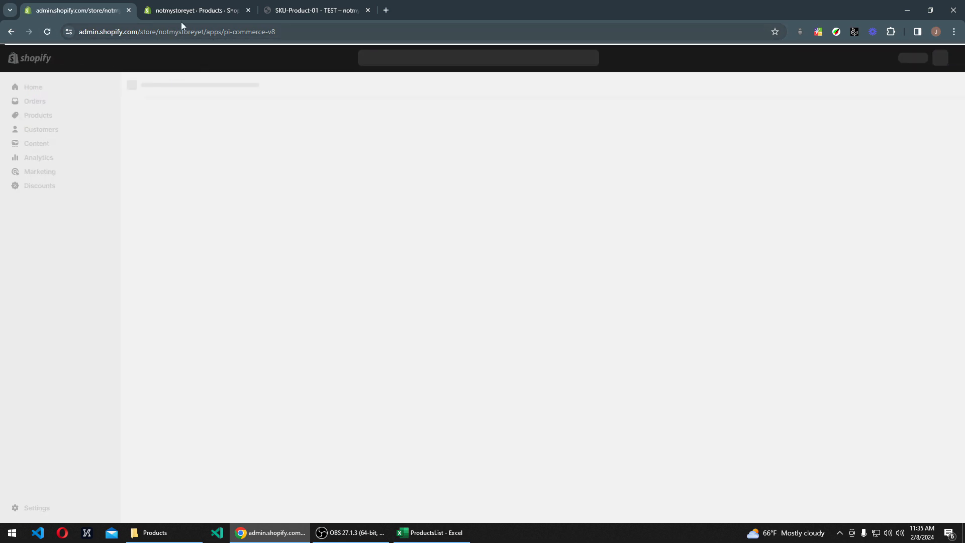
Step: Bring Picommerce's wizard back to the Upload To Shopify stage using the Dummy Vendor profile
click(196, 10)
click(76, 10)
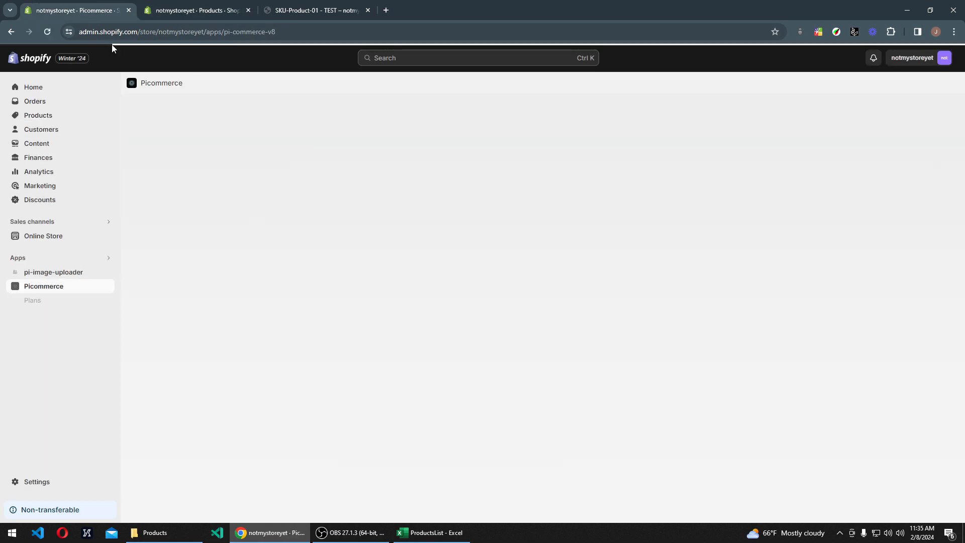
click(562, 205)
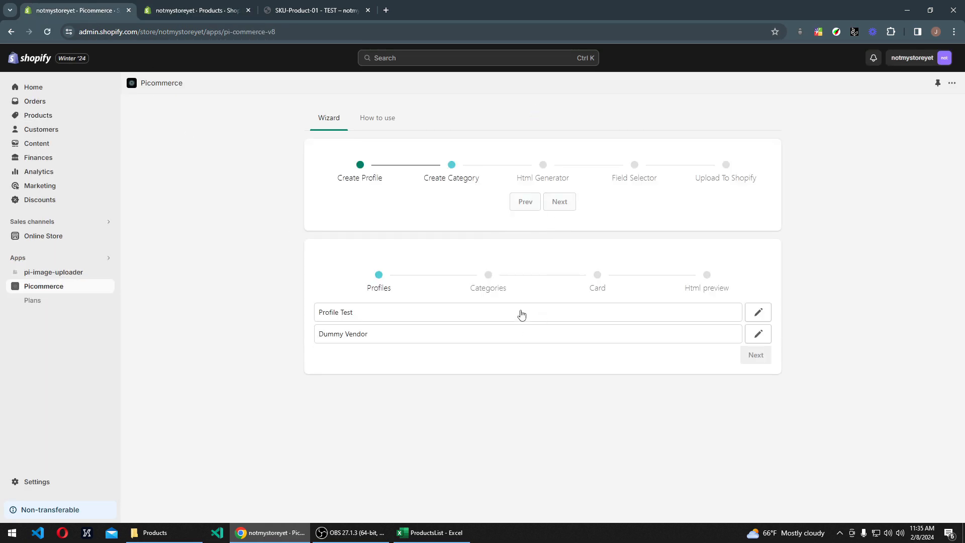
click(607, 339)
click(560, 202)
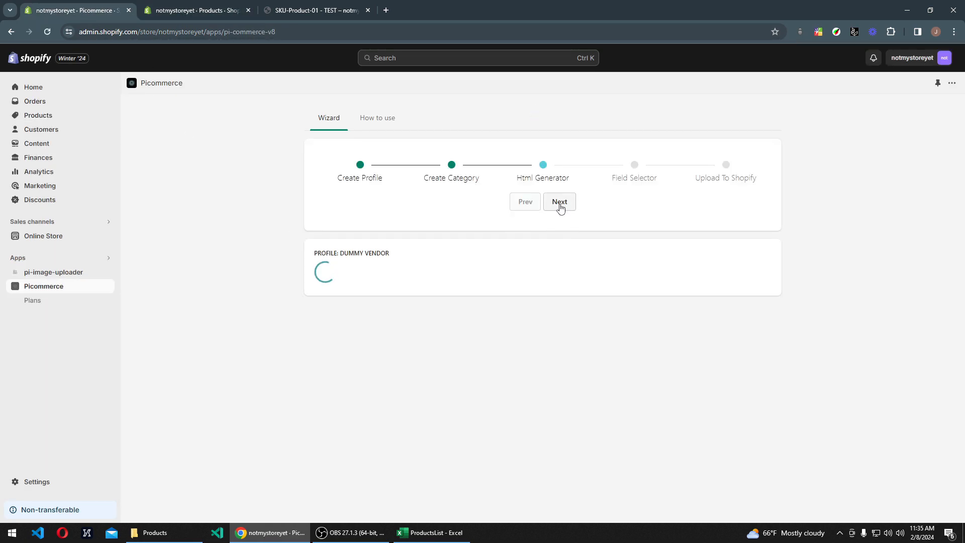
click(561, 206)
click(564, 208)
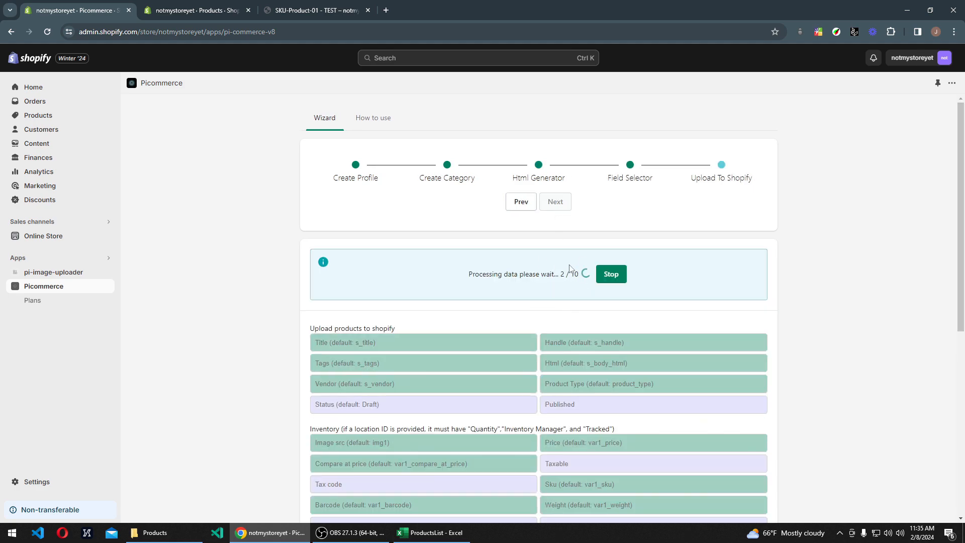
Step: Try to start the creation of all products again from the Upload To Shopify page
scroll(478, 301, down, 6)
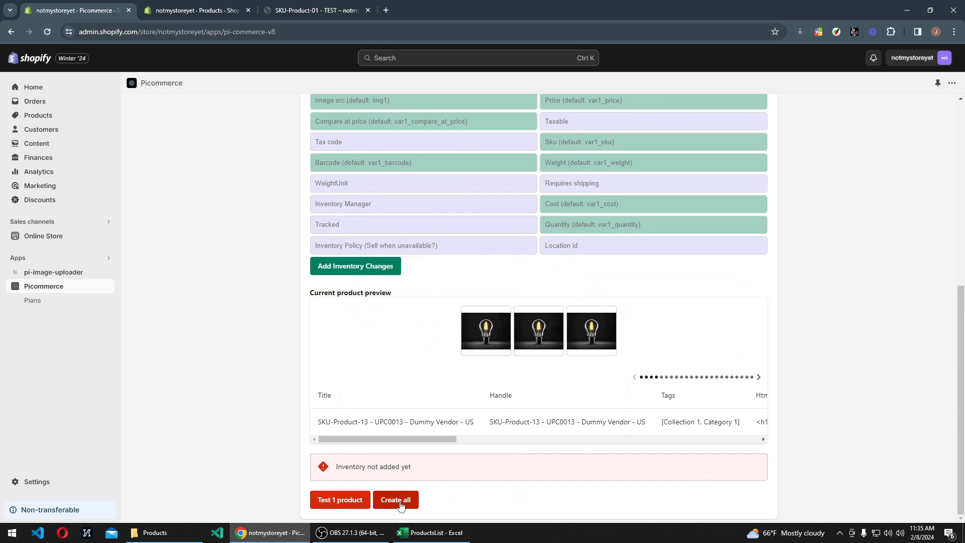
click(401, 502)
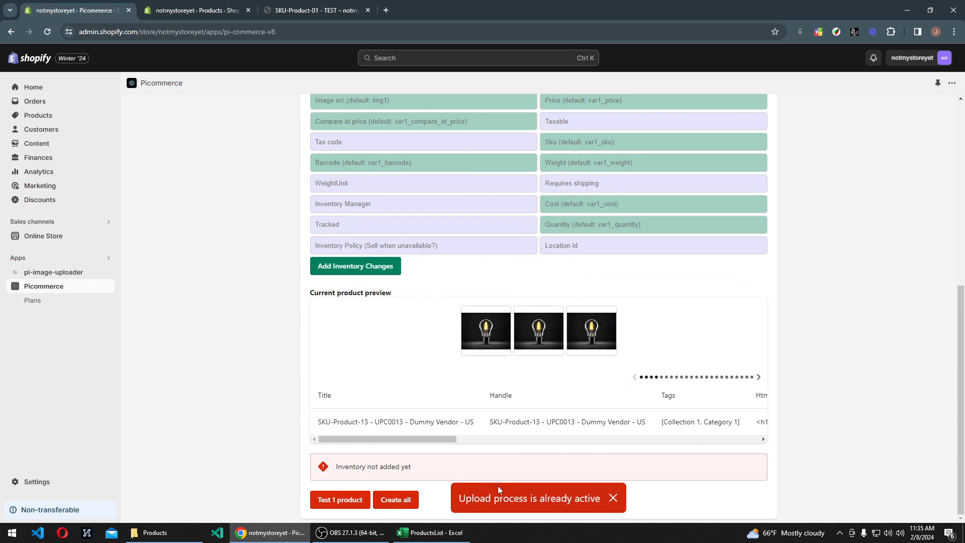
scroll(408, 463, up, 7)
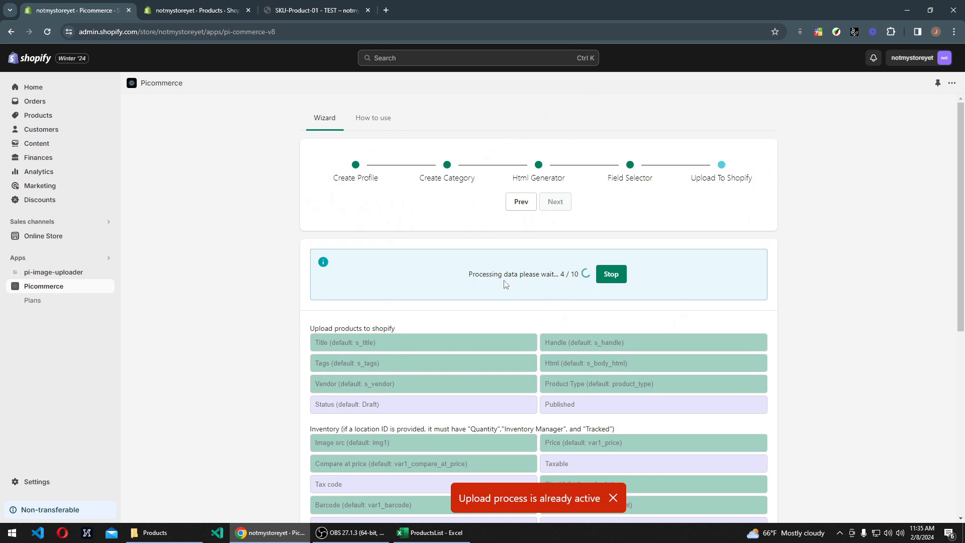
Step: Monitor the processing progress of the running upload on Picommerce's Upload To Shopify page
scroll(505, 285, down, 2)
scroll(476, 282, up, 2)
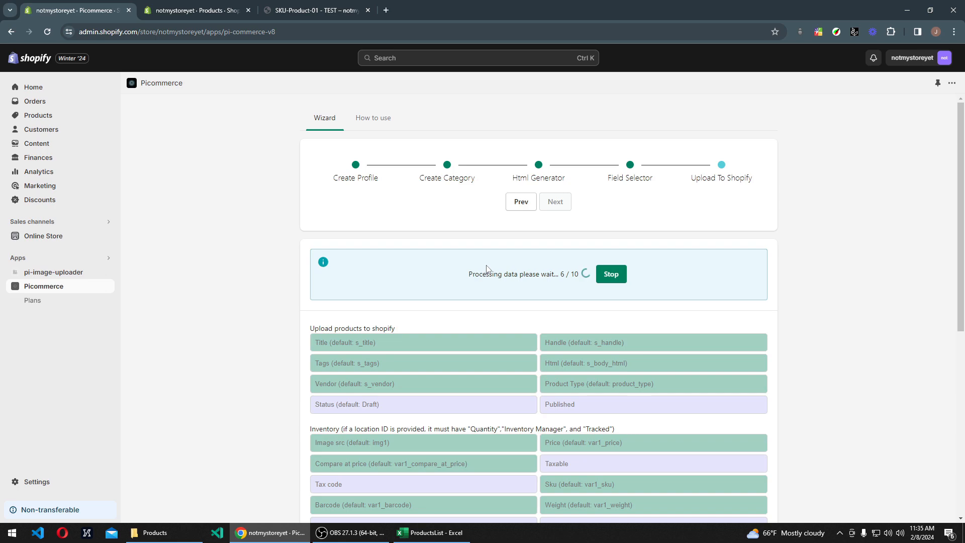
scroll(487, 321, down, 5)
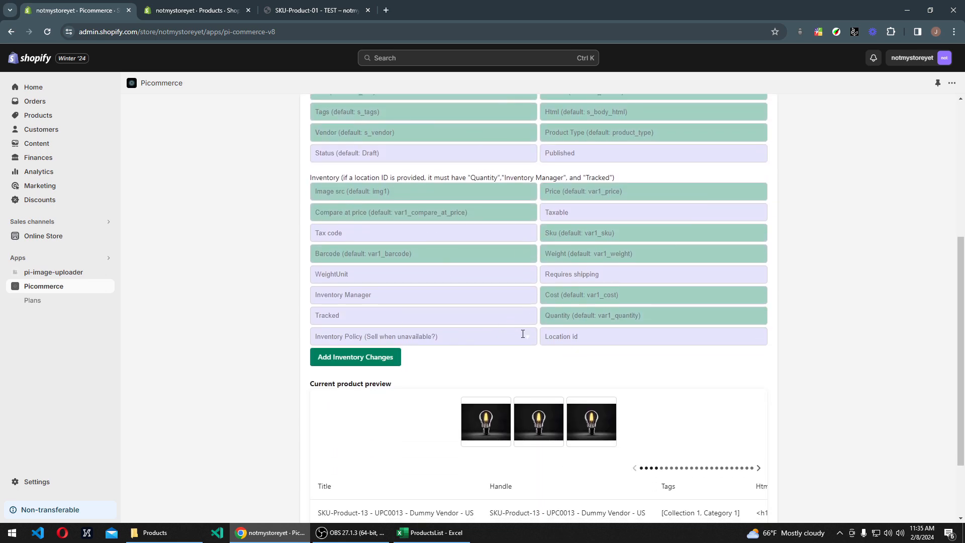
scroll(523, 333, up, 5)
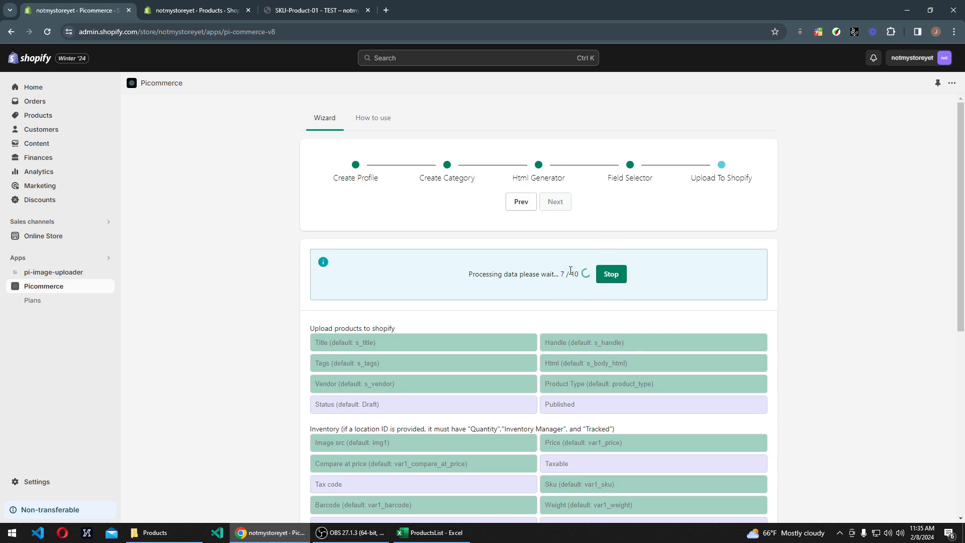
scroll(431, 343, down, 7)
scroll(230, 200, up, 6)
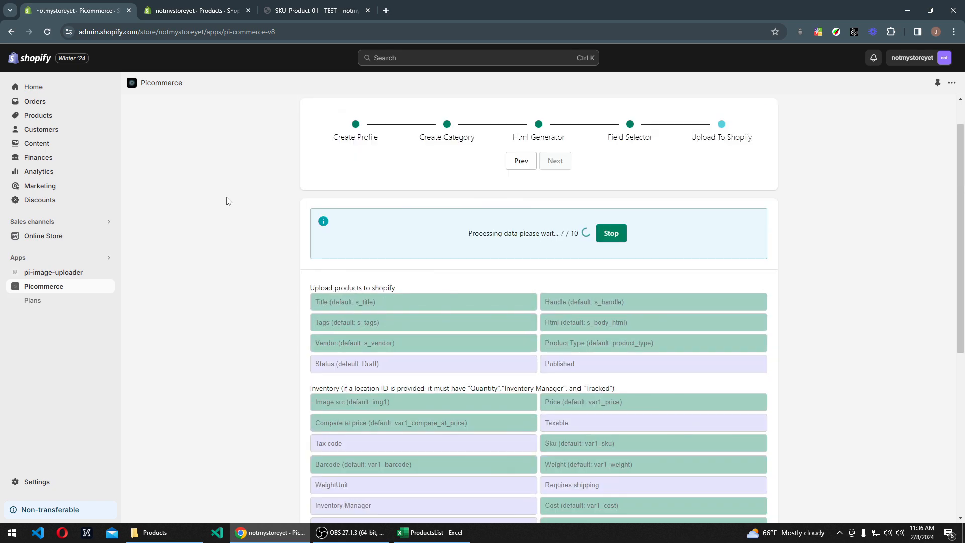
Step: Refresh the Shopify product list, briefly select all products, and check the list against Picommerce's upload progress
click(198, 11)
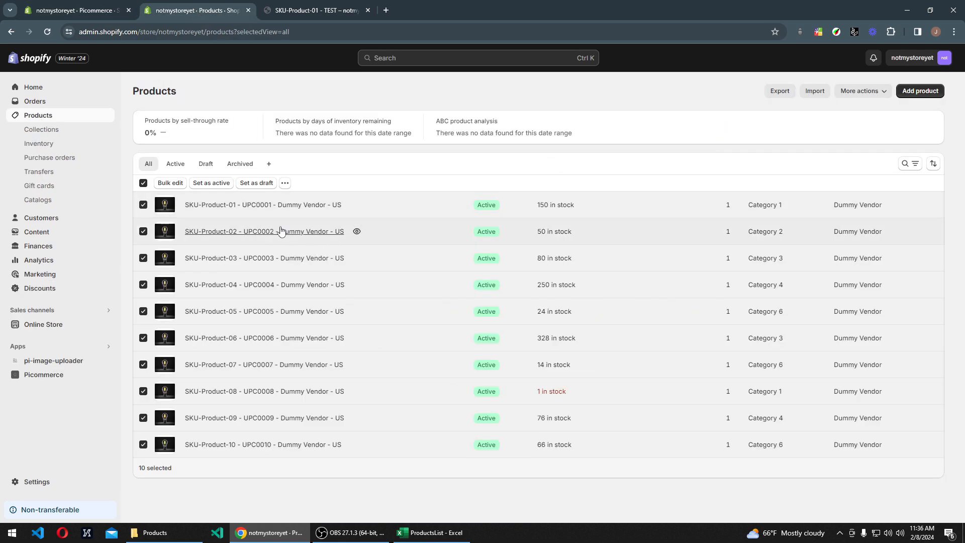
click(47, 32)
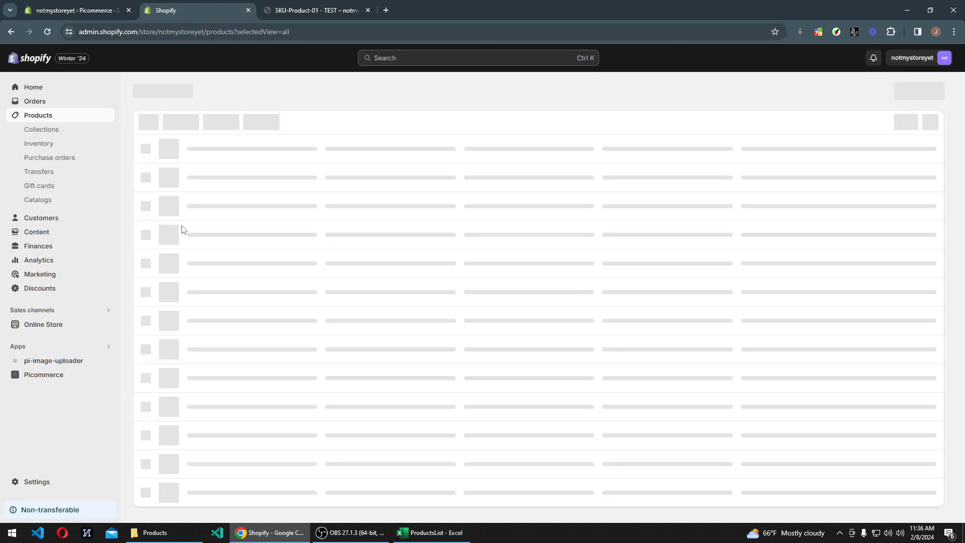
scroll(180, 231, down, 4)
scroll(177, 238, up, 4)
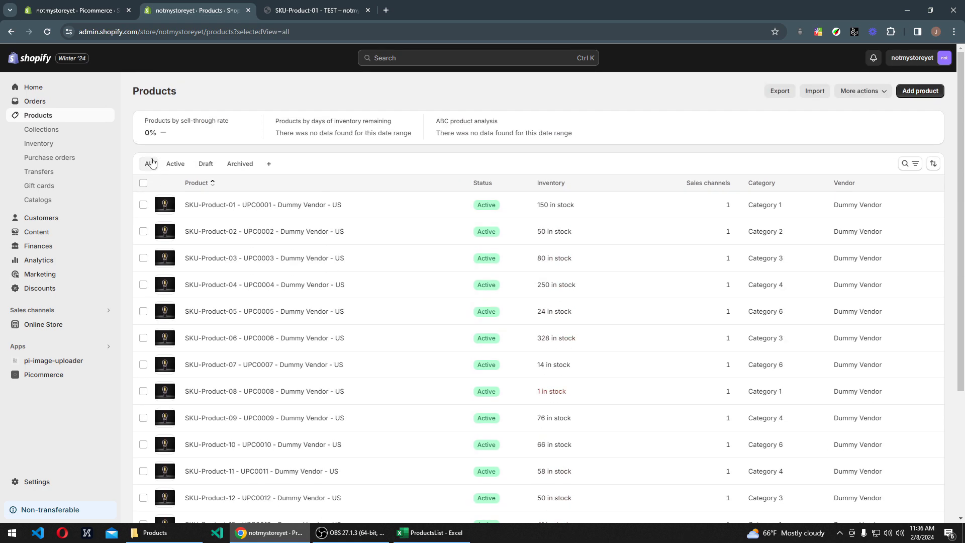
click(143, 183)
click(143, 183)
click(78, 10)
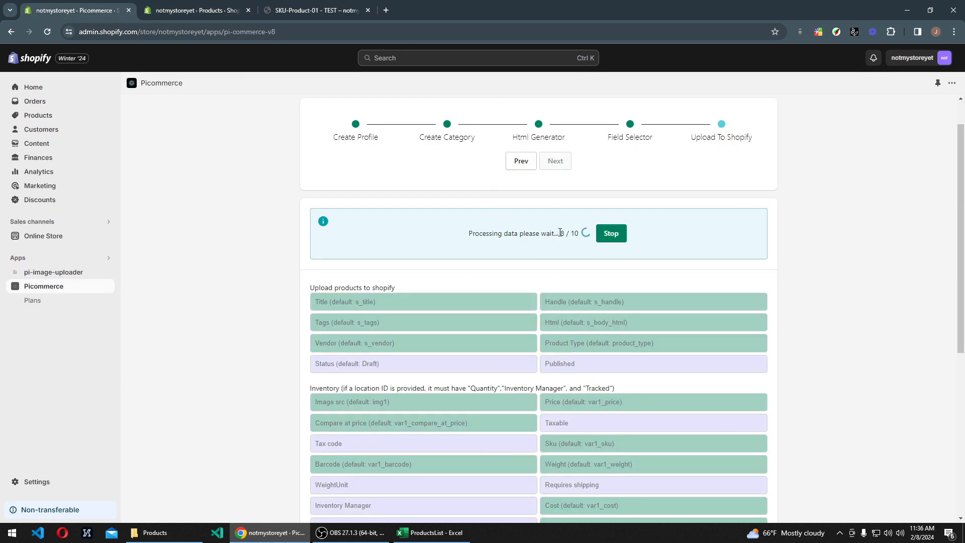
scroll(402, 256, down, 5)
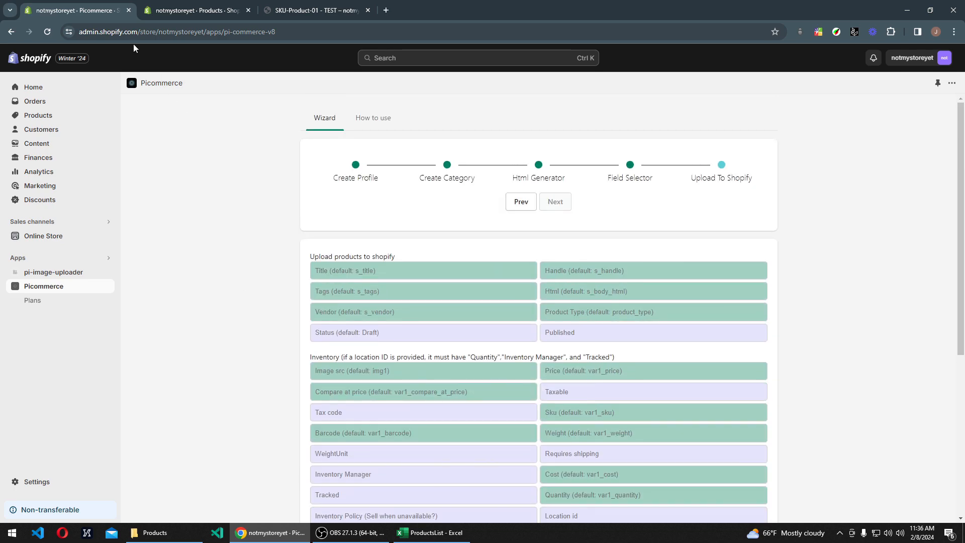
Step: Refresh the Shopify product list once more and select all products to count everything uploaded
click(168, 11)
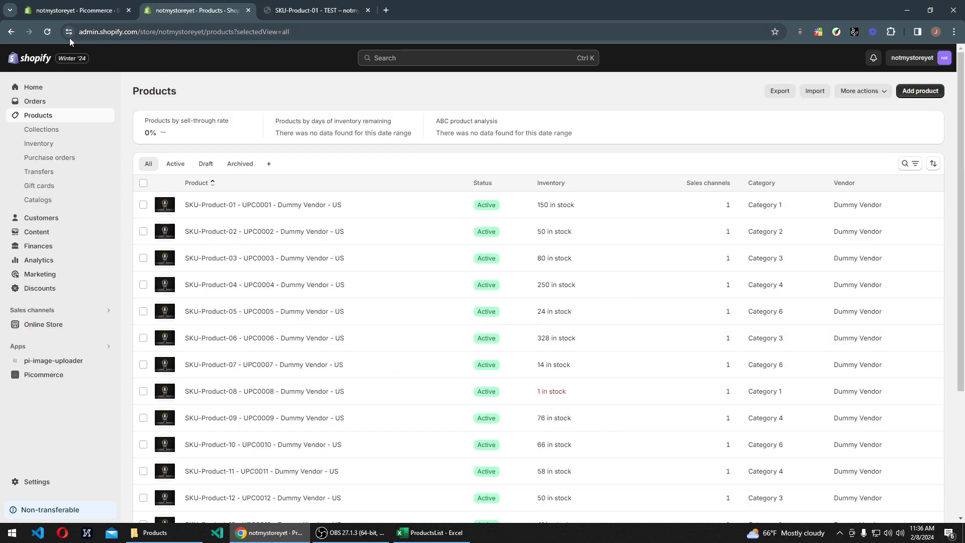
click(53, 34)
click(144, 183)
scroll(206, 420, down, 5)
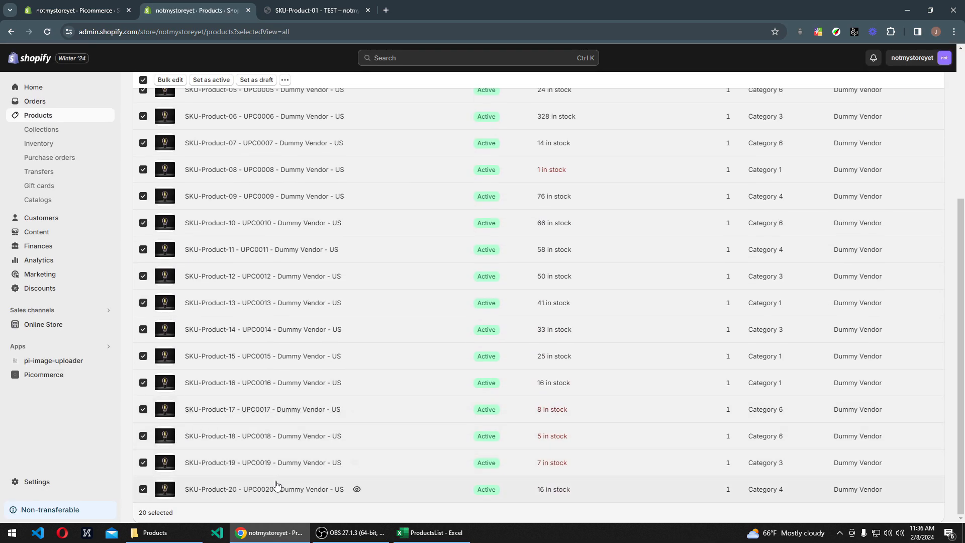
scroll(255, 151, up, 2)
scroll(258, 166, down, 2)
Step: Compare the Shopify product list with the FULL SKU column of the ProductsList workbook in Excel, down to SKU-Product-20
click(431, 533)
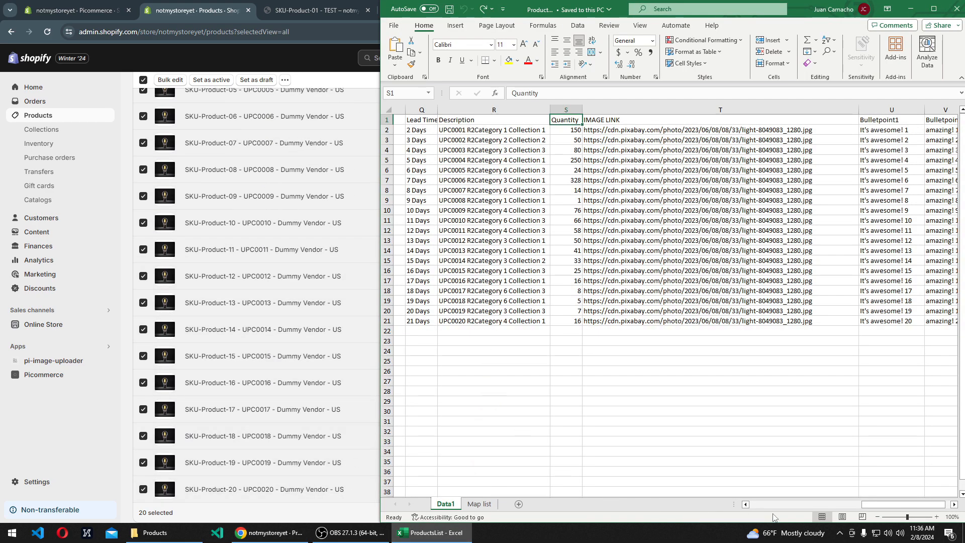
drag(874, 505, 753, 505)
click(429, 322)
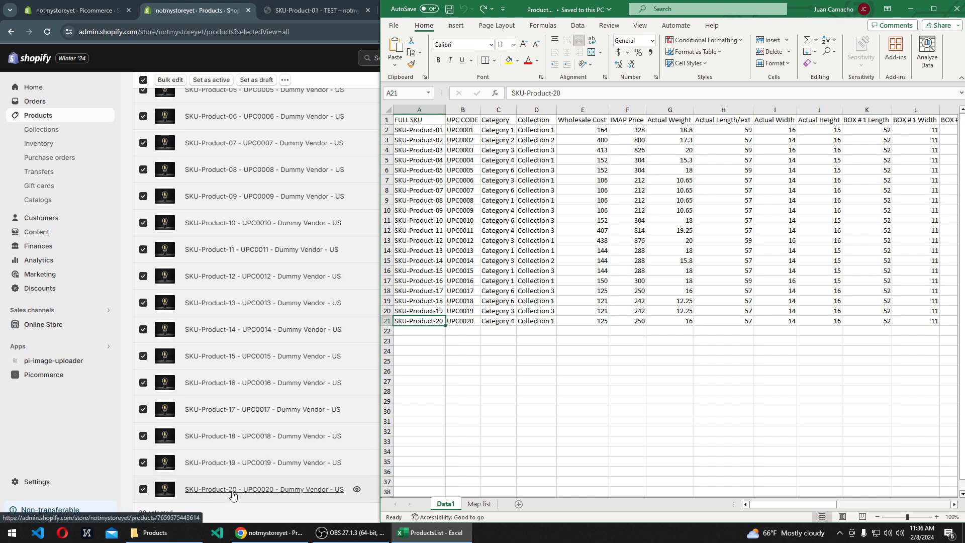
scroll(231, 408, up, 4)
Step: Switch back to Shopify, open the online store separately, and browse all products in its catalog
click(130, 305)
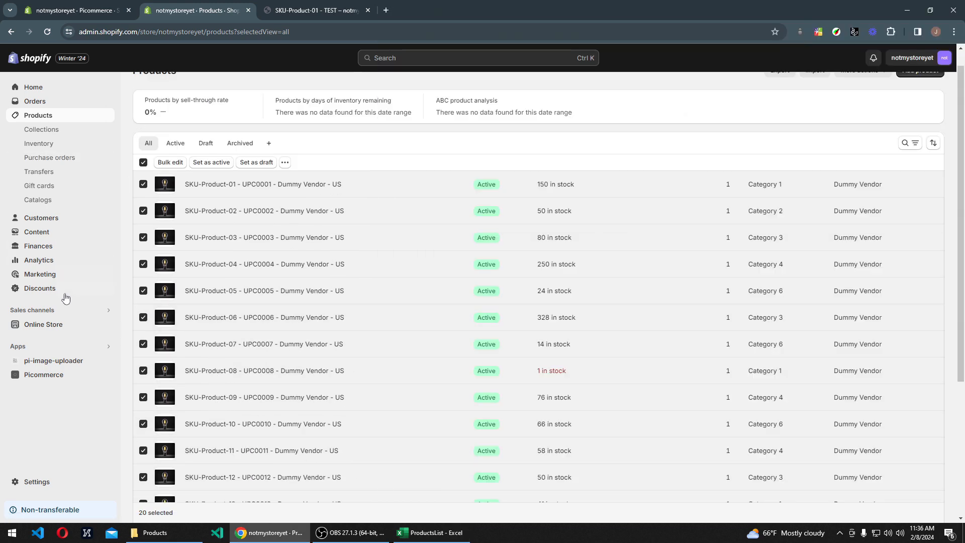
right_click(107, 324)
click(151, 336)
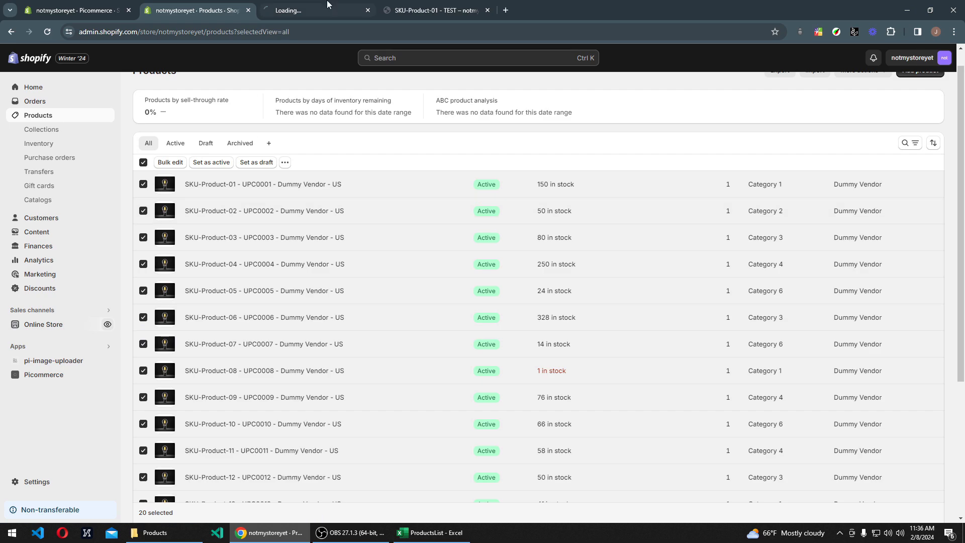
click(325, 11)
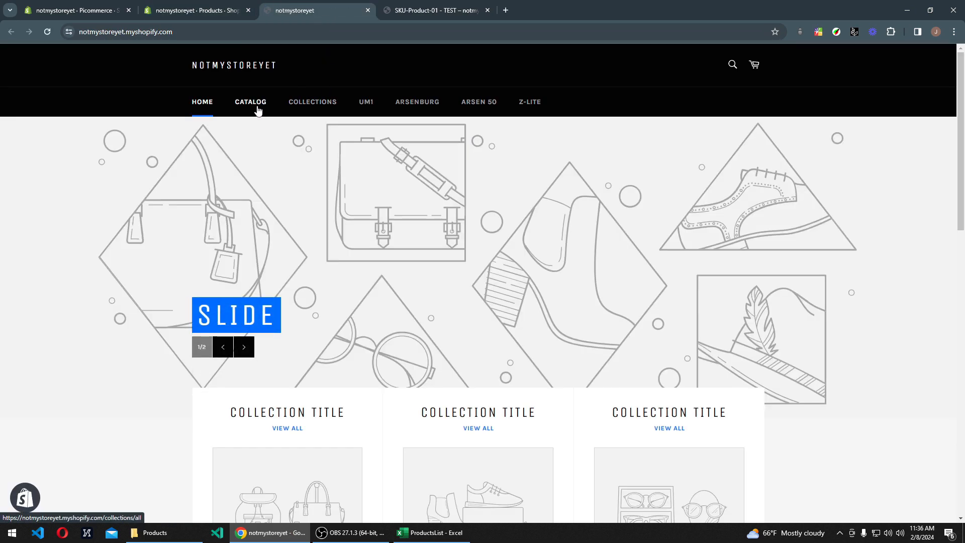
click(258, 110)
scroll(176, 211, down, 1)
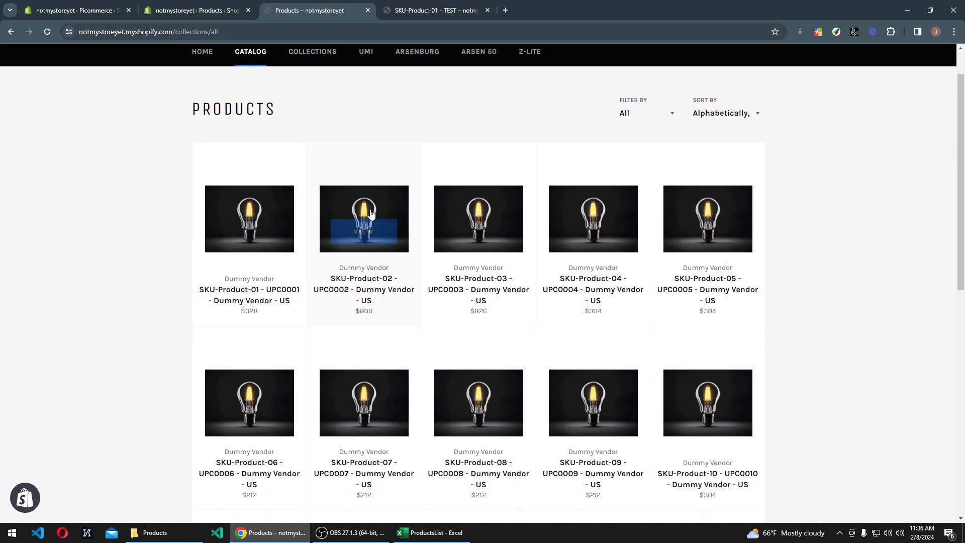
scroll(354, 281, down, 5)
scroll(550, 362, down, 4)
scroll(549, 254, up, 10)
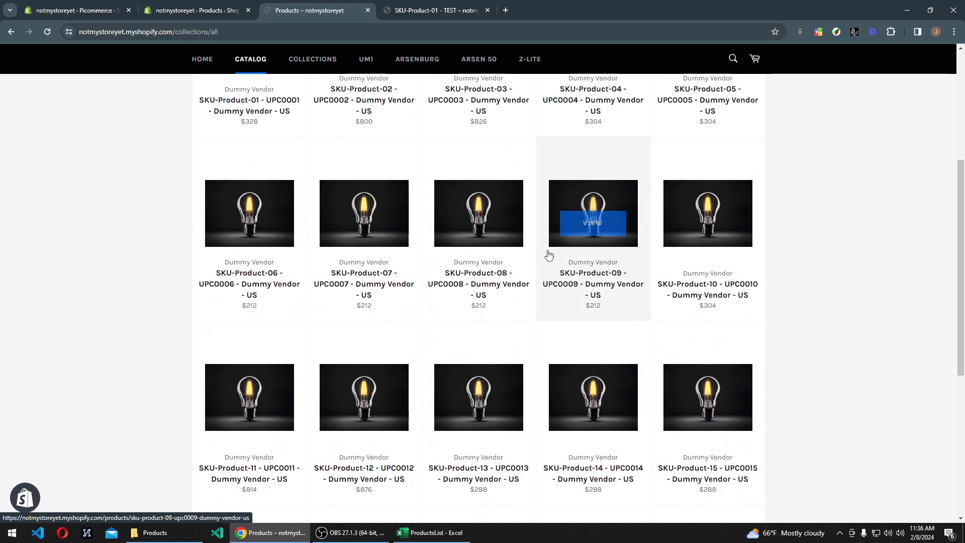
Step: Open SKU-Product-01 from the store catalog and examine its heading, description, bullet points and specification tables
click(294, 255)
scroll(521, 246, down, 5)
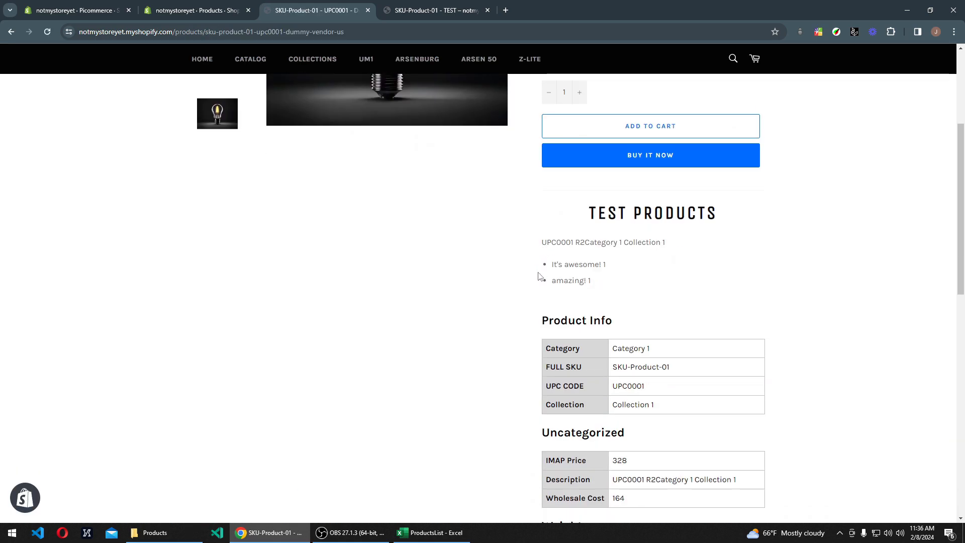
scroll(522, 236, up, 1)
drag(571, 258, 734, 255)
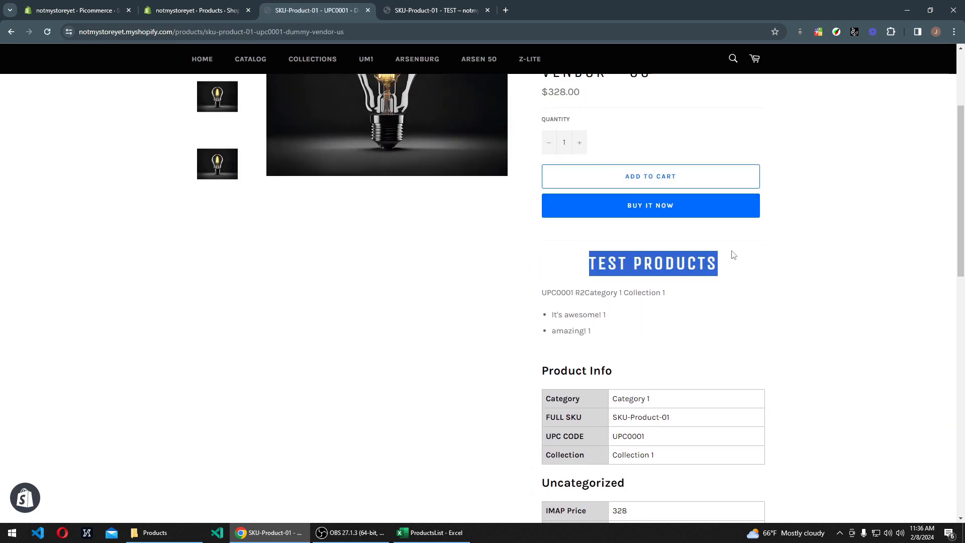
scroll(720, 187, up, 3)
scroll(594, 263, down, 10)
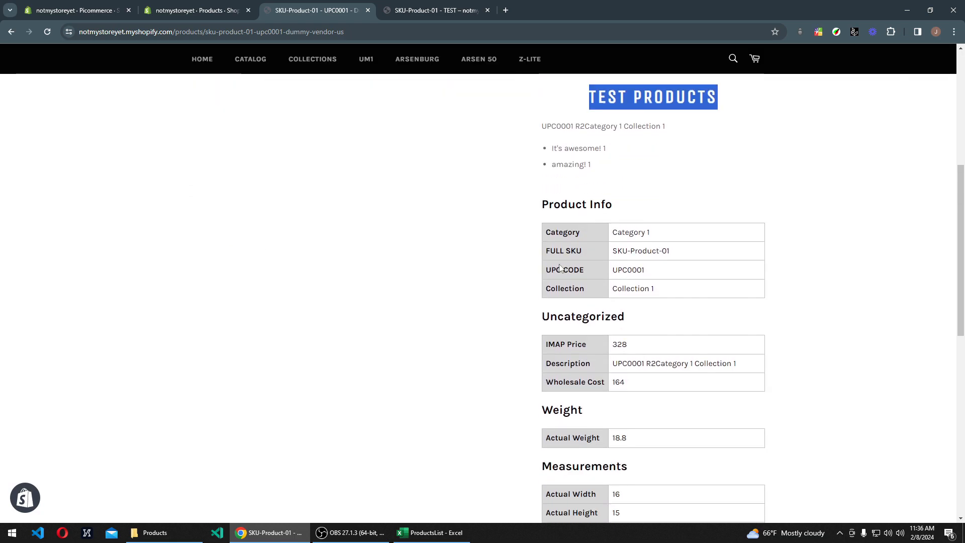
scroll(588, 312, down, 4)
scroll(589, 311, up, 9)
Step: Open Picommerce's Plans page and check how many product uploads have been used from the bucket count
key(ctrl+1)
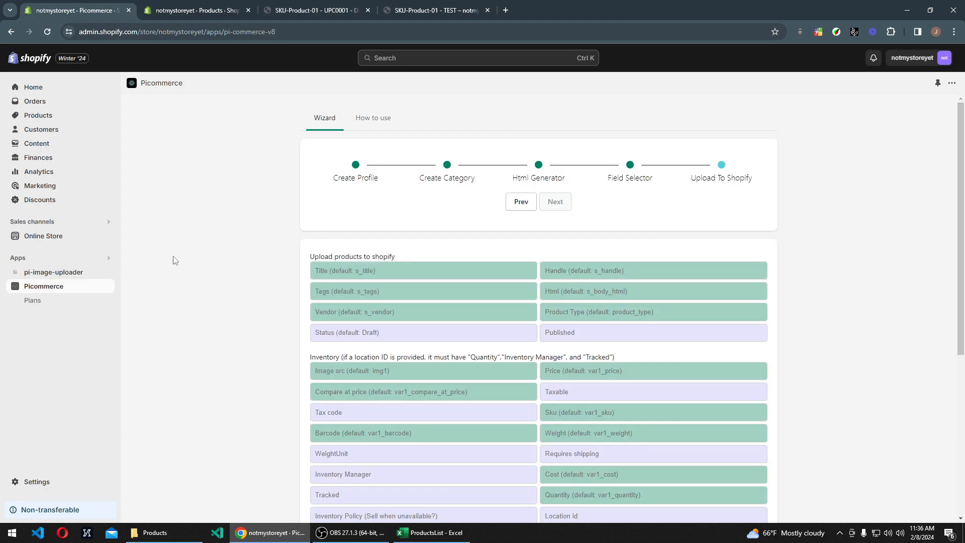
click(34, 301)
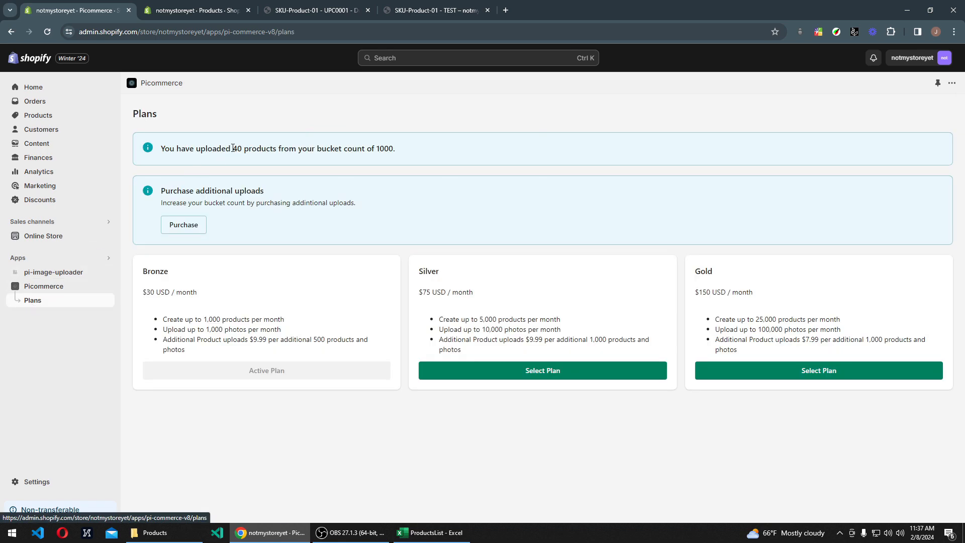
drag(233, 149, 246, 149)
click(253, 152)
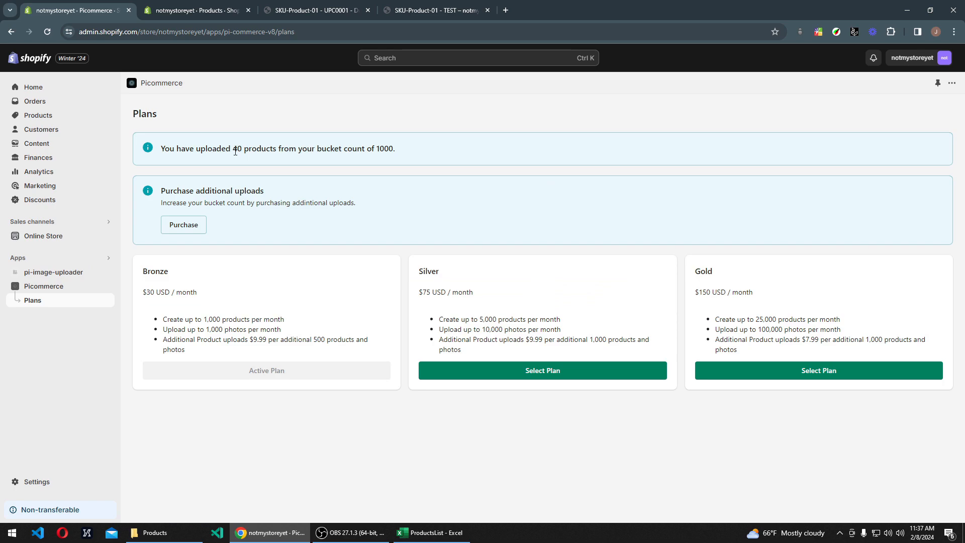
Step: Examine the storefront's SKU-Product-01 - TEST page and its specification tables, and return to Picommerce's Plans page
click(282, 10)
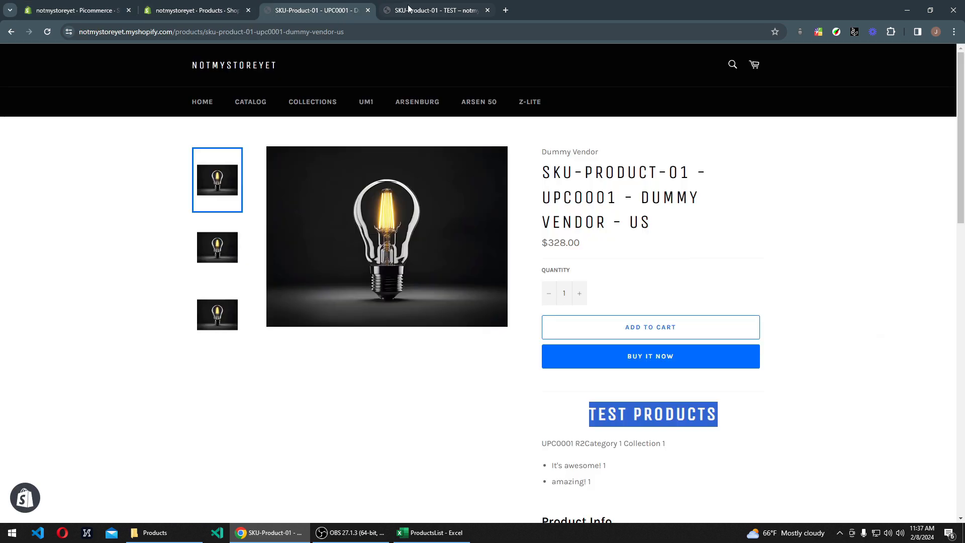
click(432, 10)
scroll(475, 259, down, 1)
scroll(474, 259, down, 1)
scroll(449, 213, up, 1)
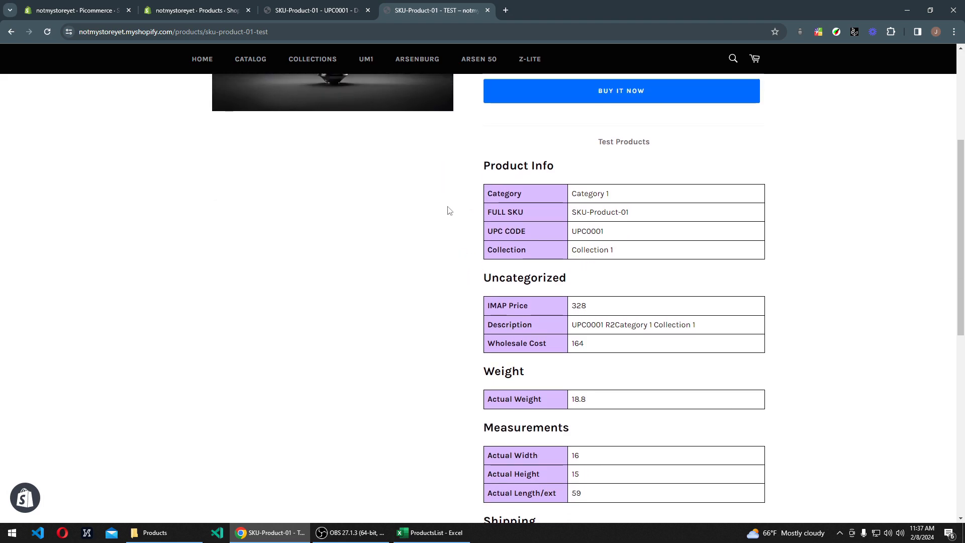
drag(456, 183, 552, 320)
click(547, 281)
click(76, 10)
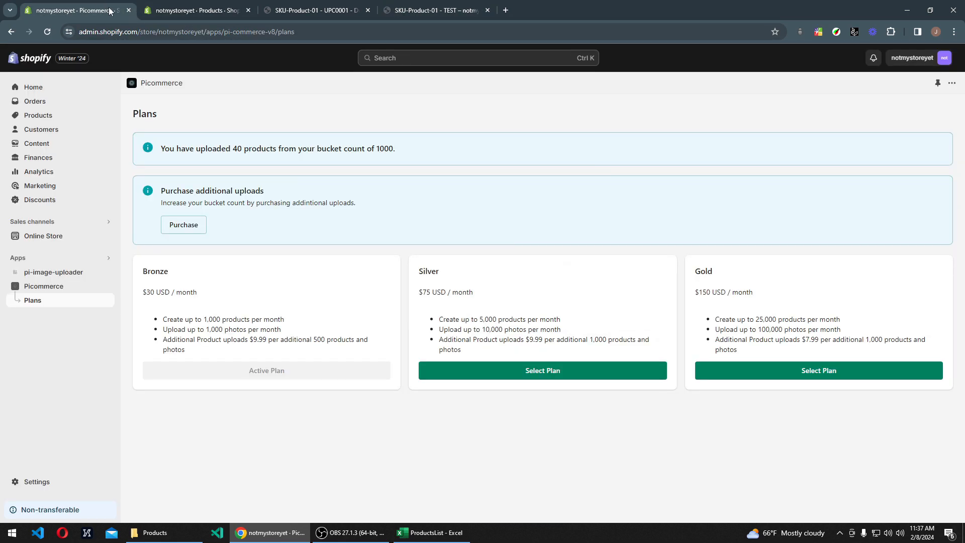